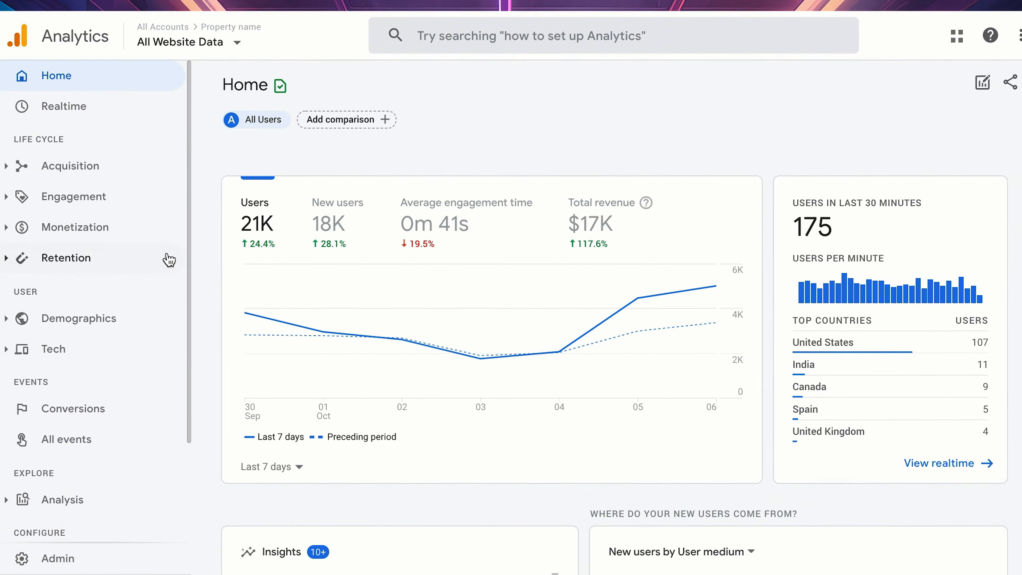
Open Acquisition > User acquisition, review the new-users table by medium, and expand Engagement
click(81, 235)
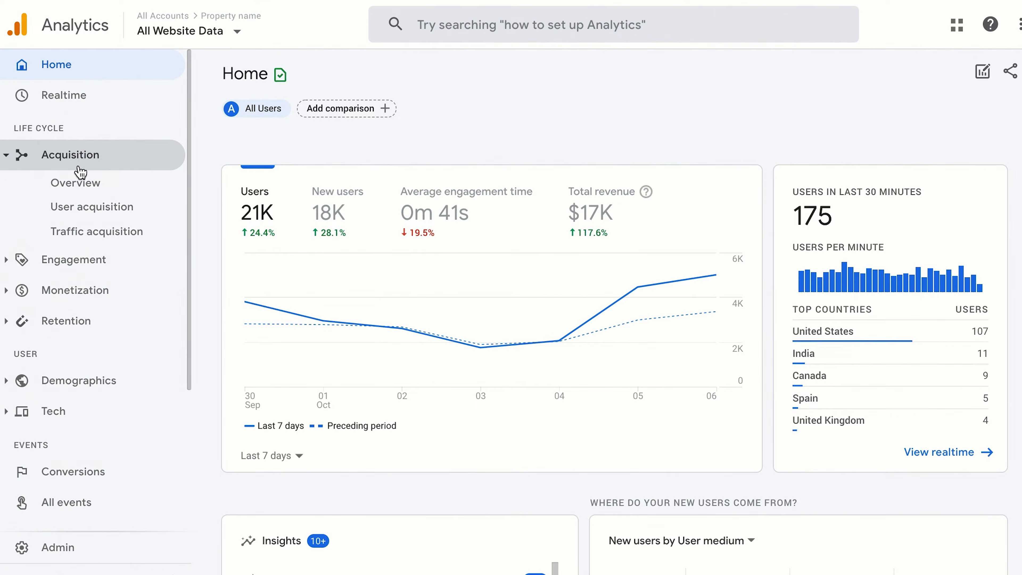
click(82, 209)
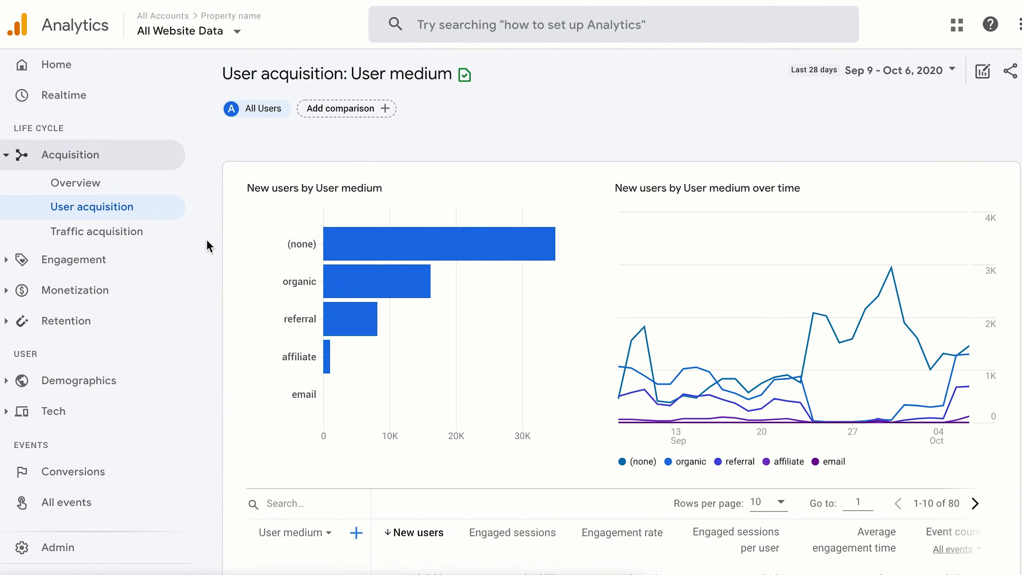
scroll(209, 247, down, 9)
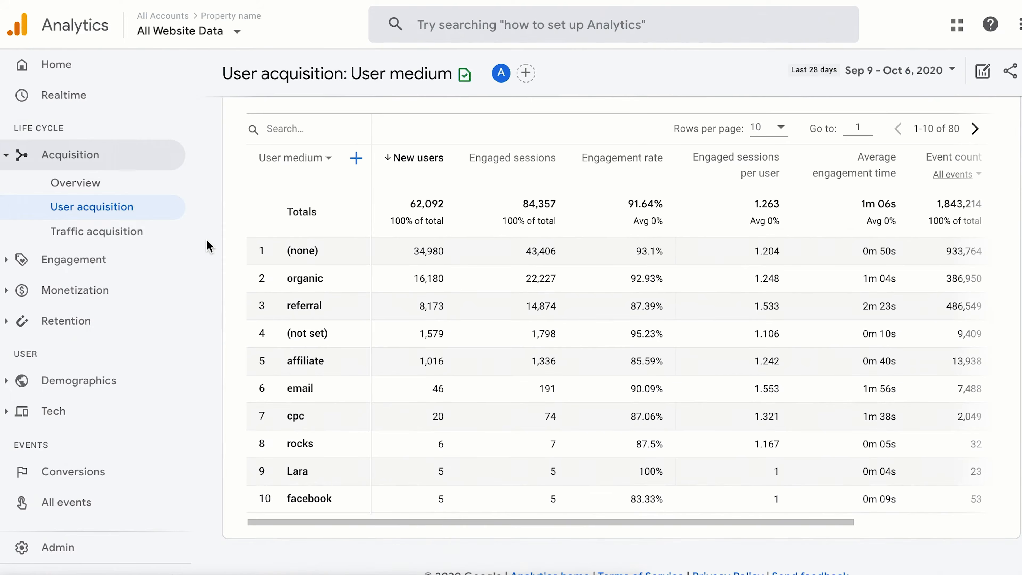
click(100, 259)
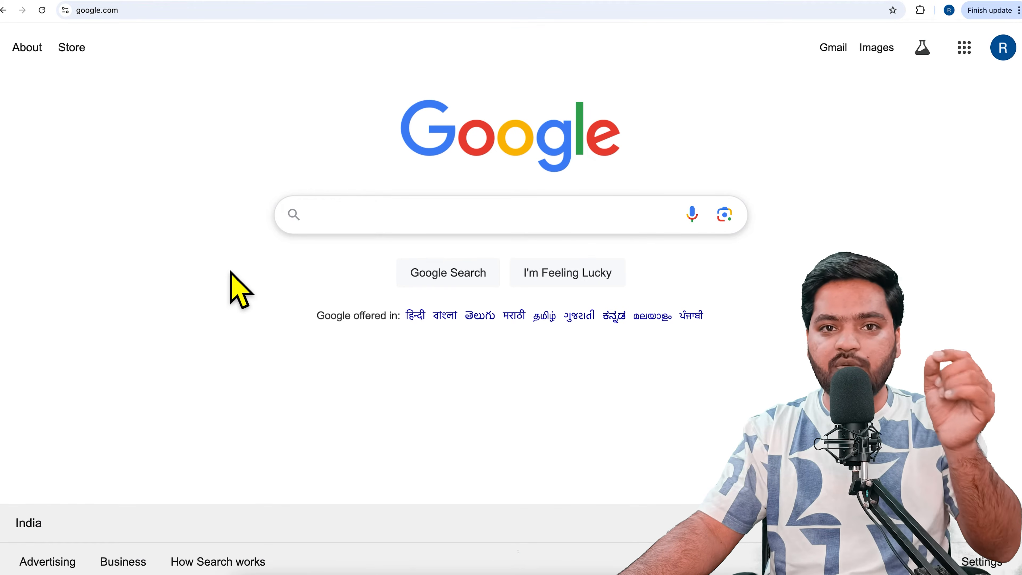
Search Google for 'google analytics'
click(357, 226)
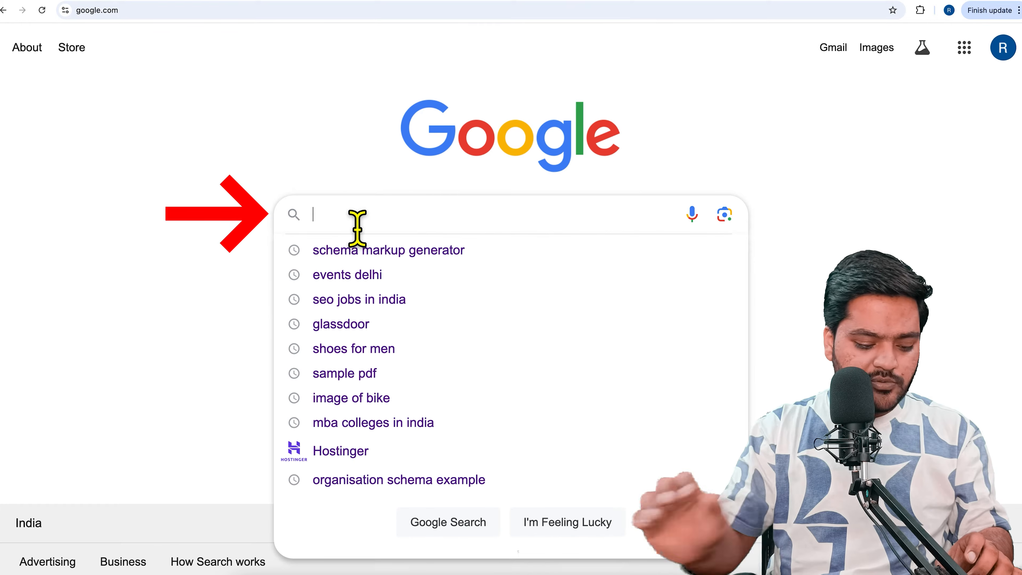
text(g)
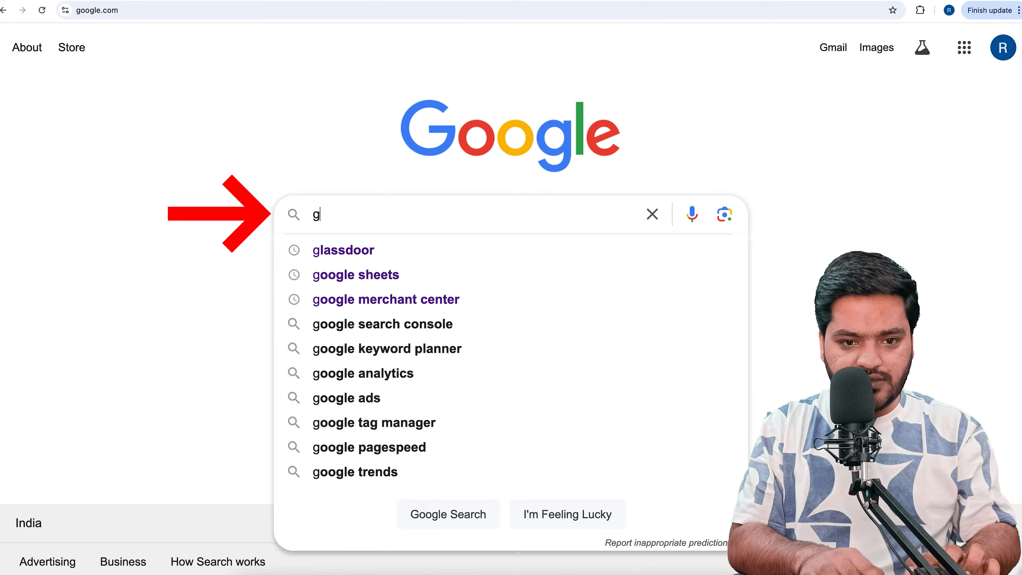
text(oogle analytics)
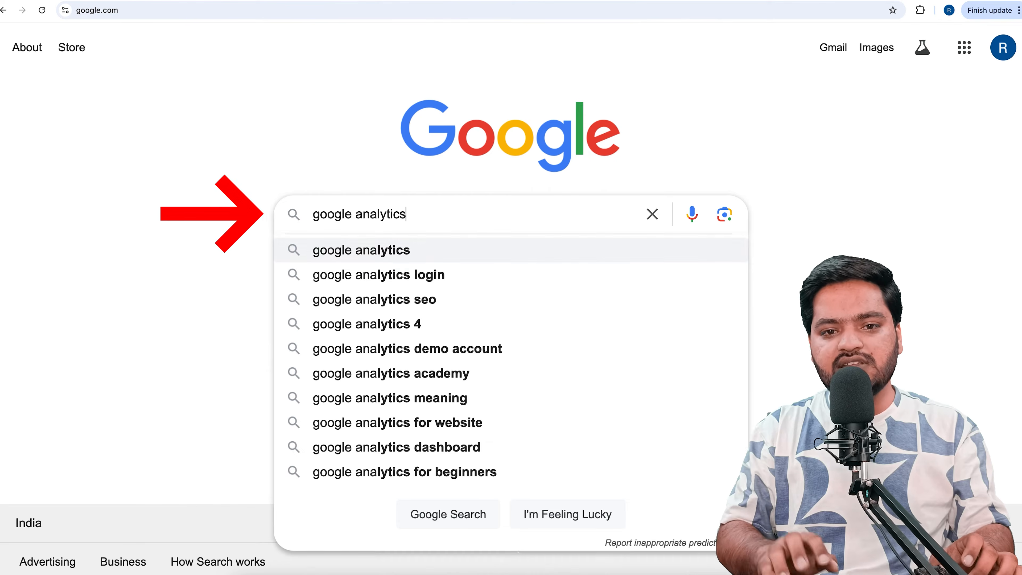
key(Return)
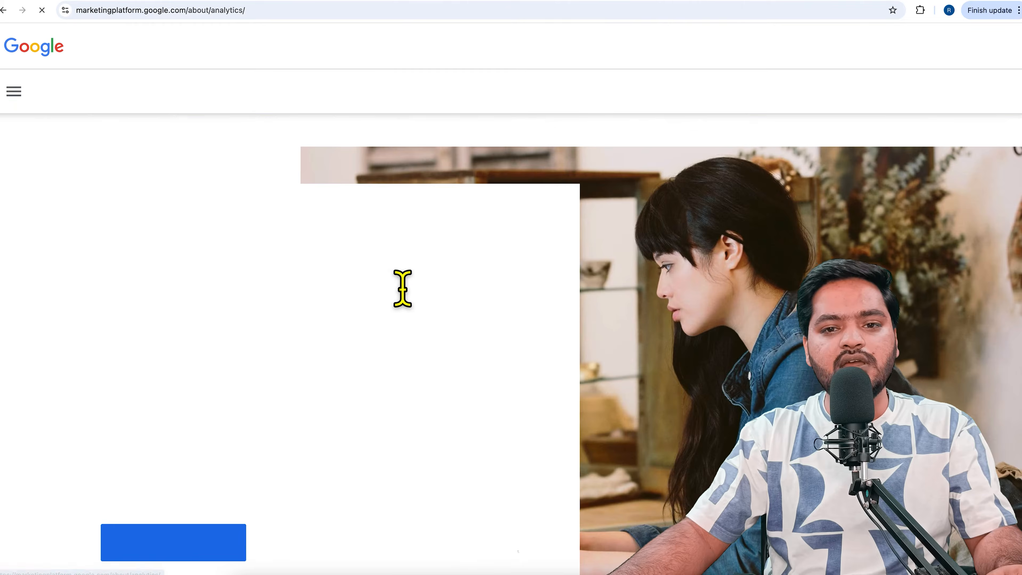
Highlight the Analytics headline and free-of-charge description, then choose Get started today
drag(120, 272, 346, 426)
drag(111, 440, 495, 481)
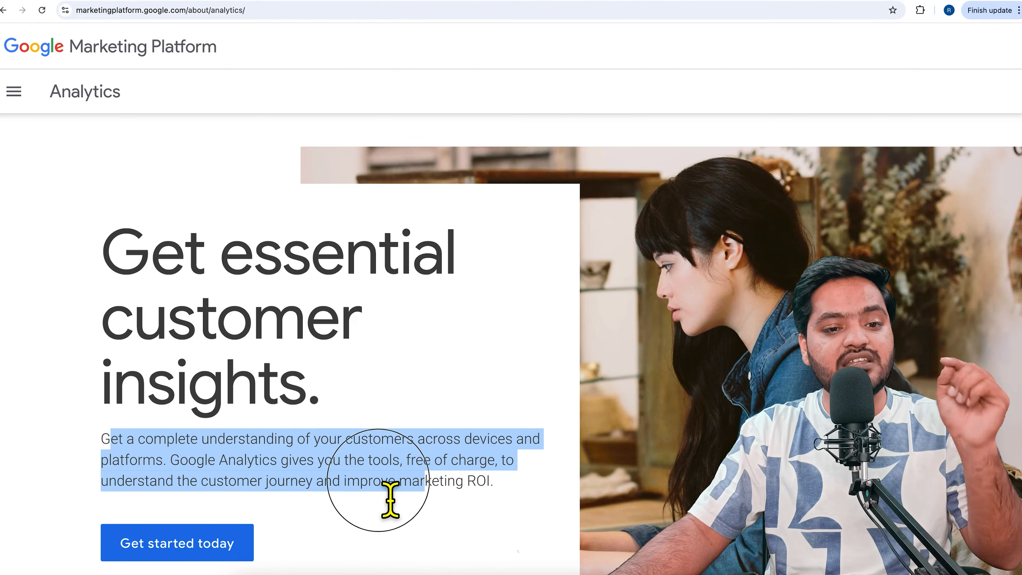
click(325, 480)
drag(281, 460, 518, 481)
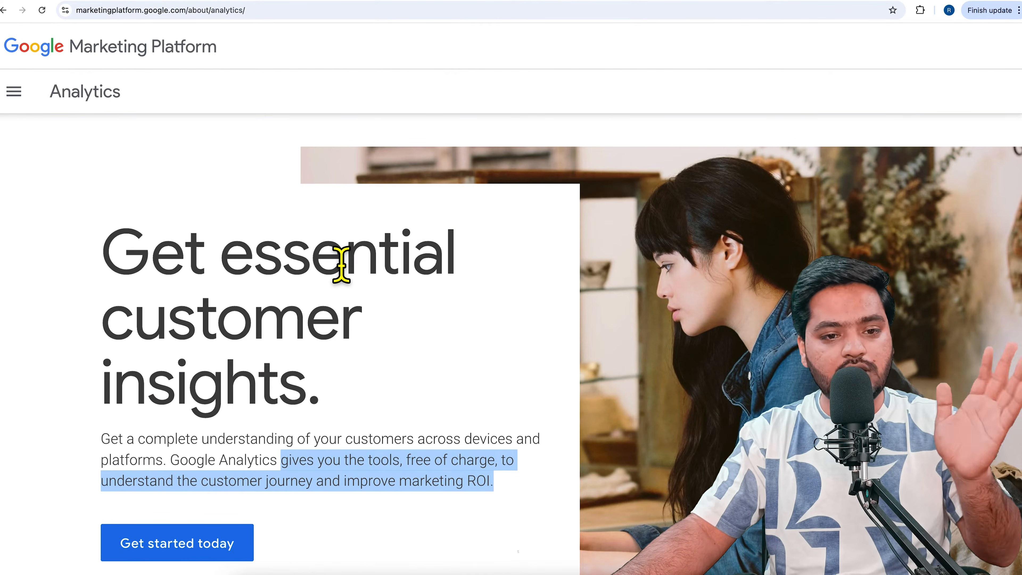
click(211, 550)
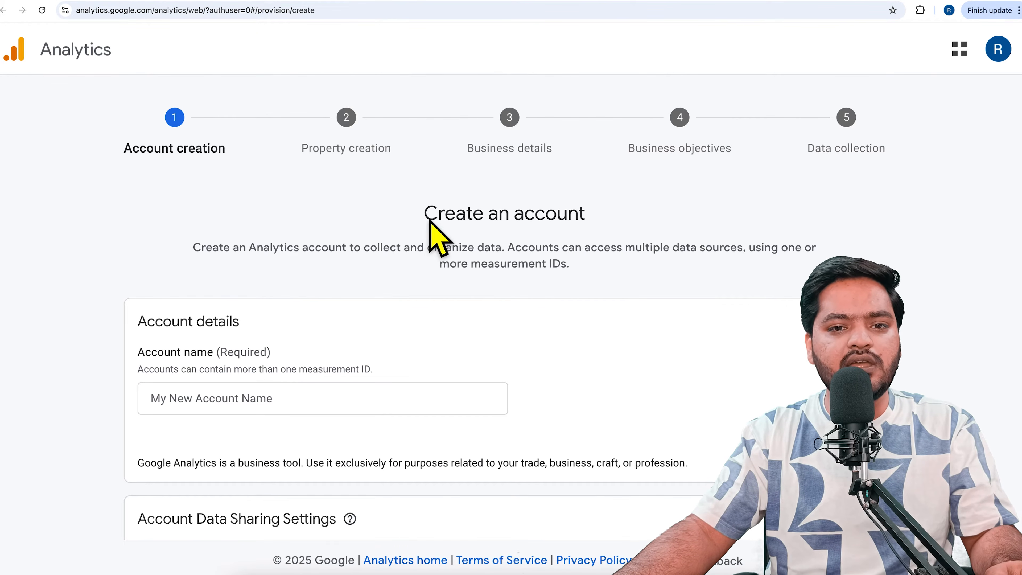
Enter the account name, scroll past the data sharing settings, and continue to Property creation
drag(437, 231, 658, 219)
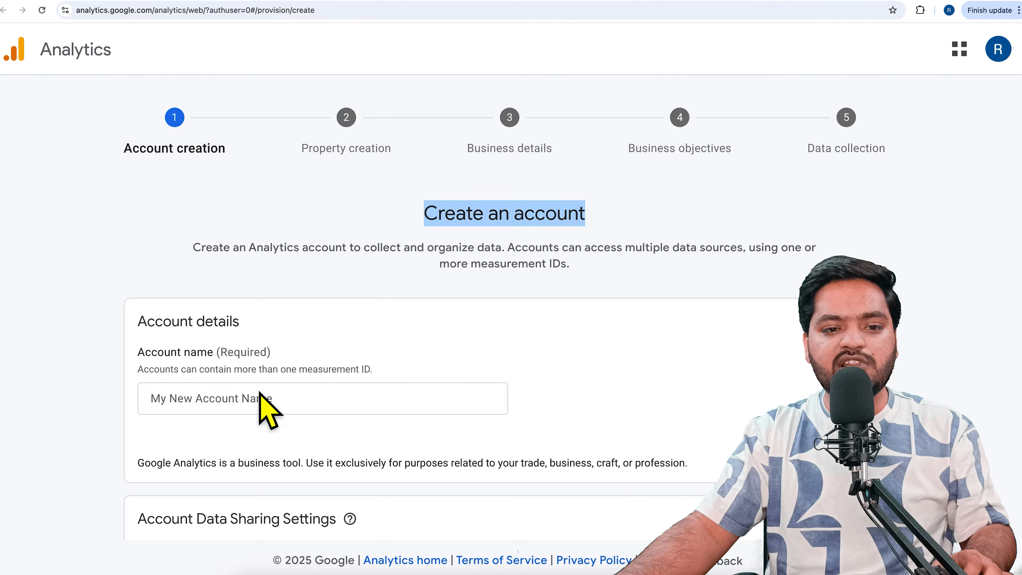
click(283, 404)
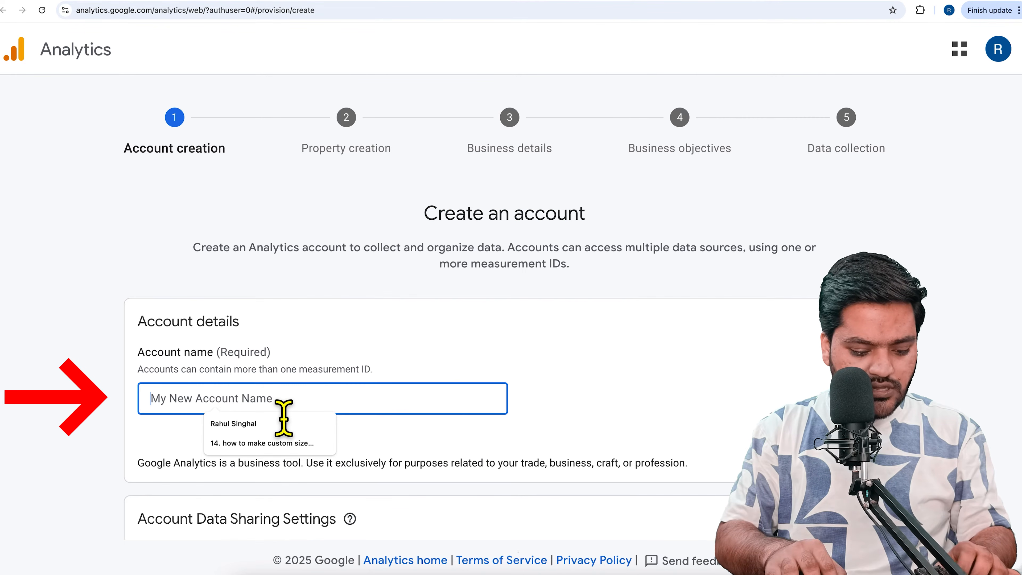
text(R)
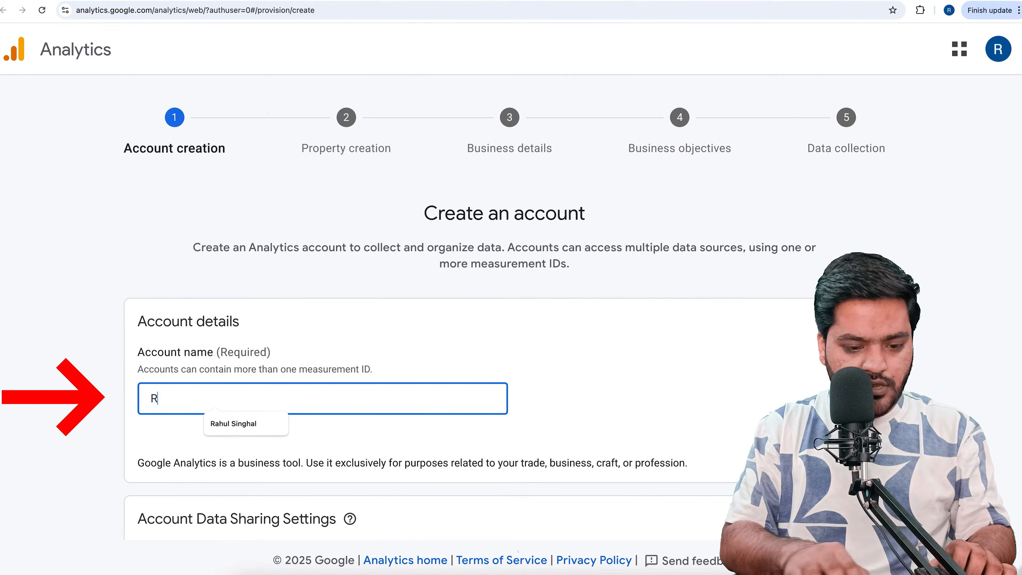
text(ahul Singhal)
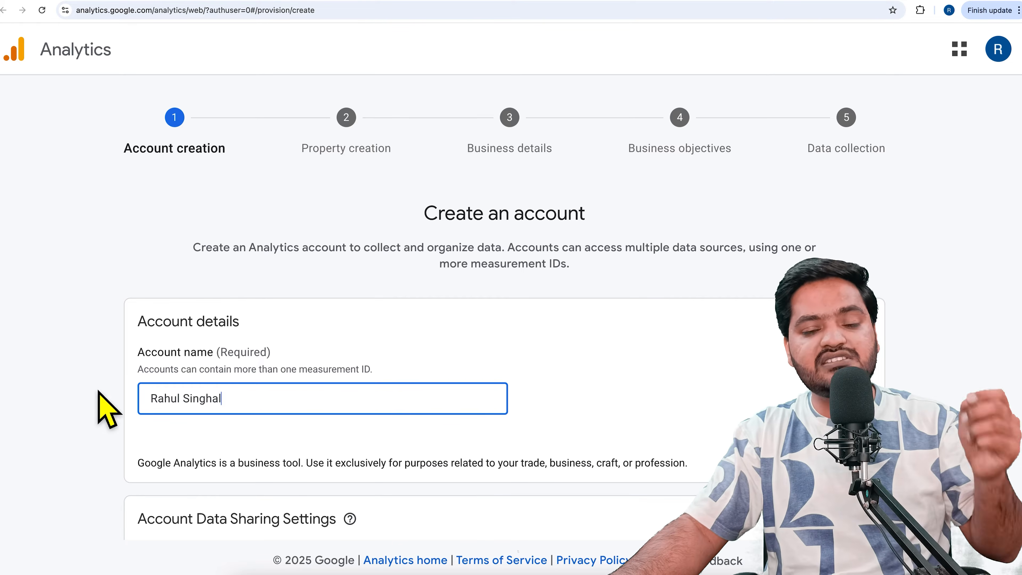
click(98, 392)
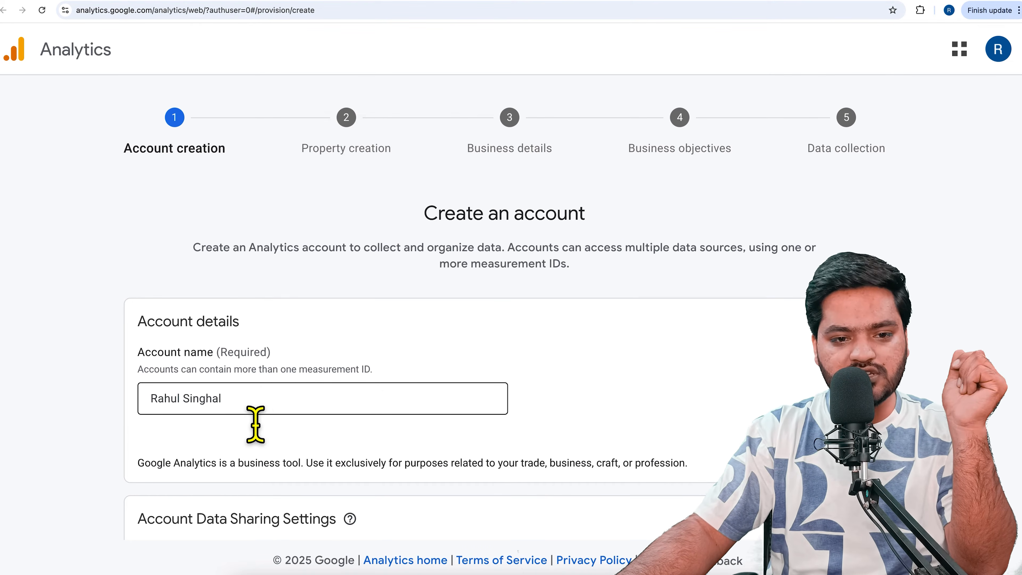
scroll(104, 426, down, 2)
scroll(99, 407, down, 5)
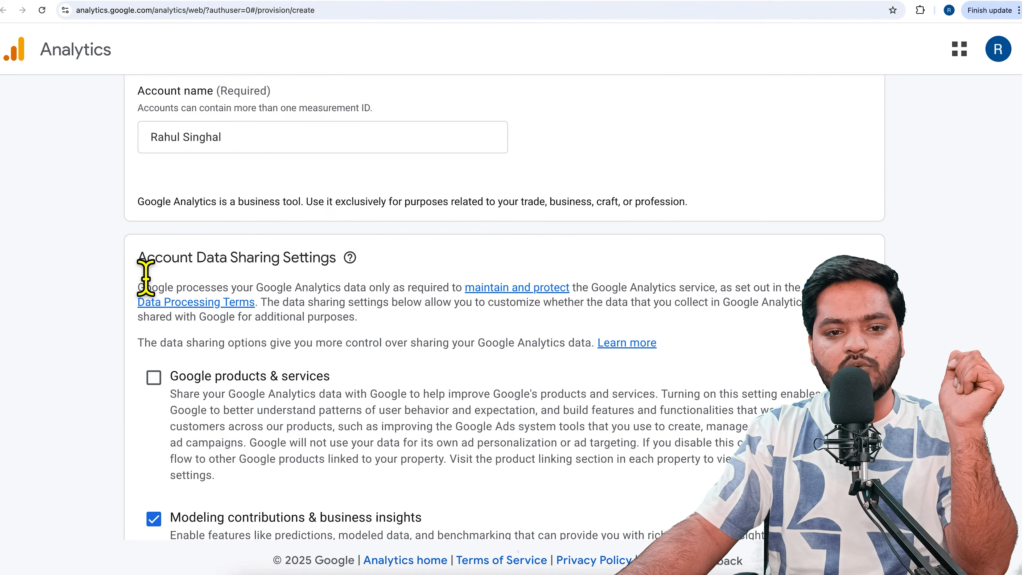
scroll(107, 362, down, 6)
scroll(107, 370, down, 2)
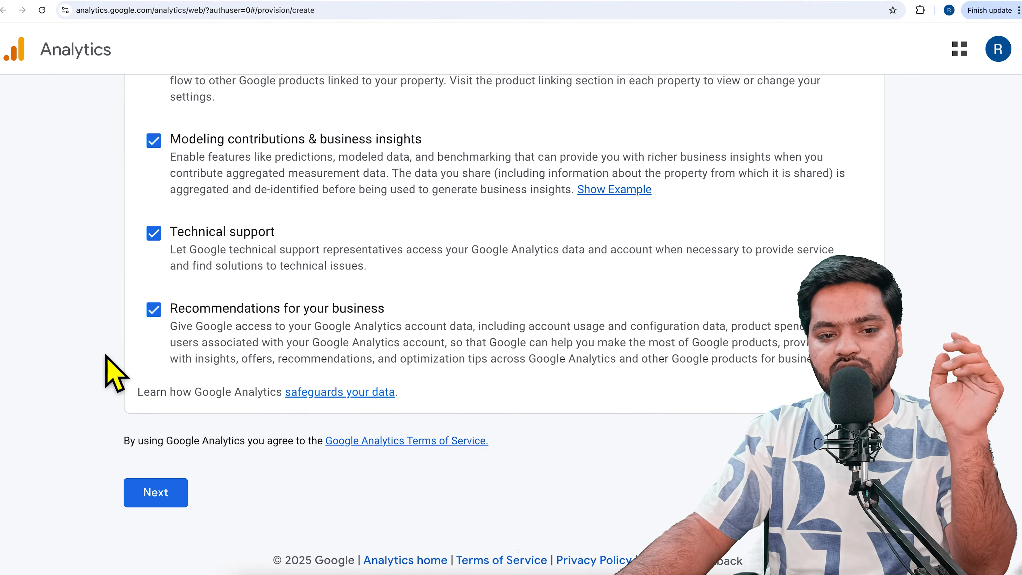
click(166, 501)
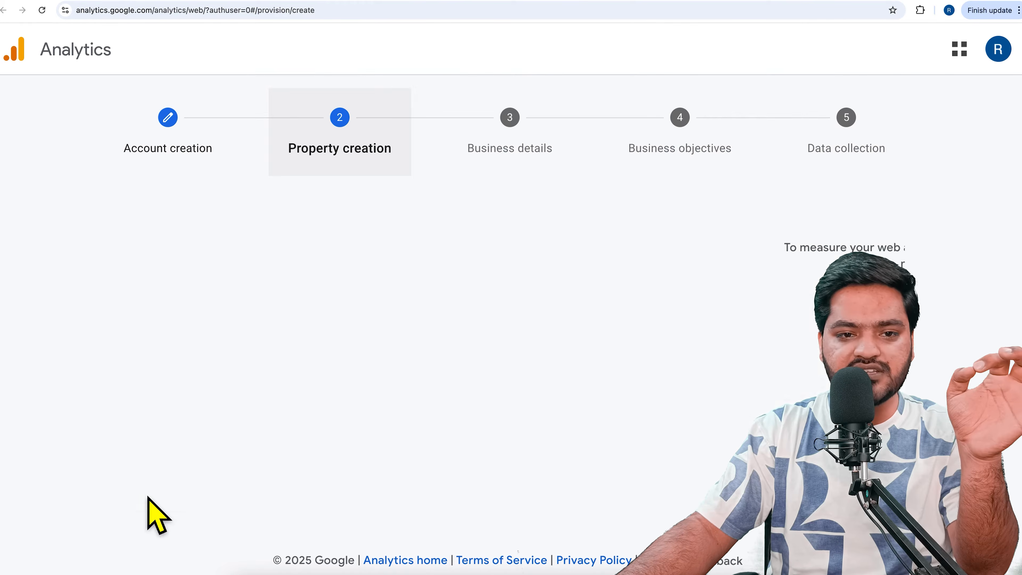
Name the new property Rapidlearning
drag(428, 218, 593, 235)
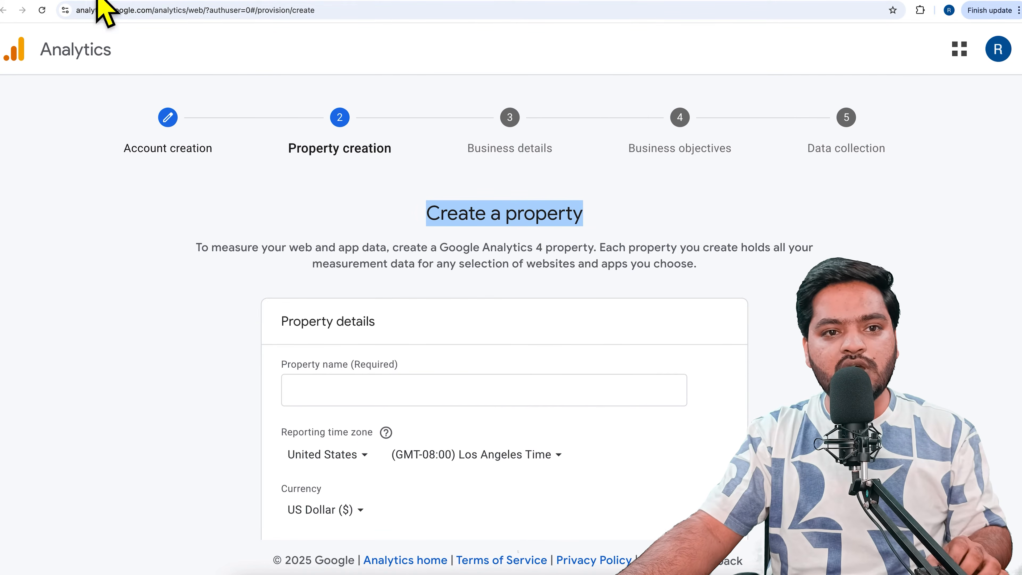
click(383, 400)
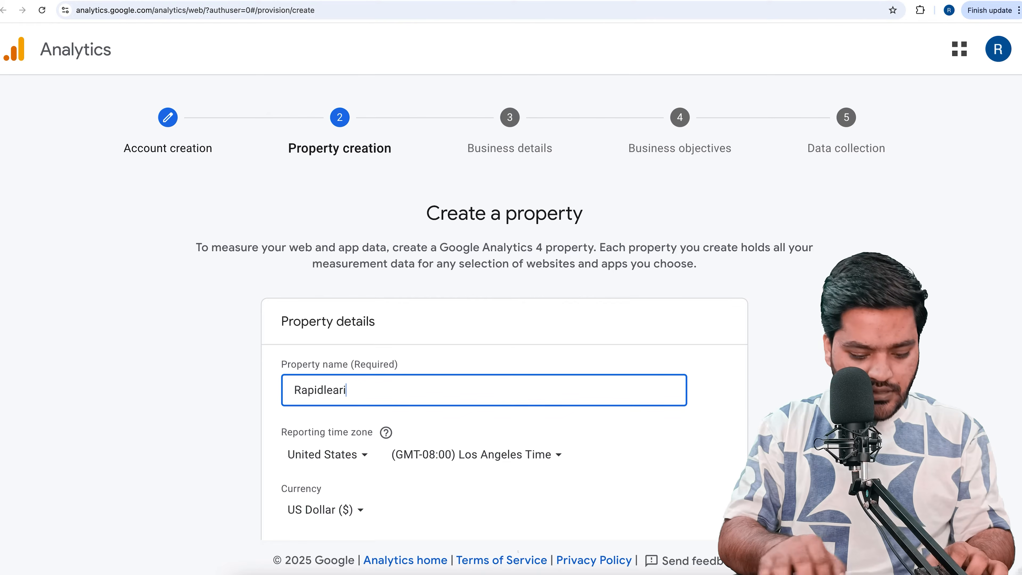
click(128, 434)
Set the reporting time zone to India and the currency to Indian Rupee, then continue
scroll(177, 407, down, 3)
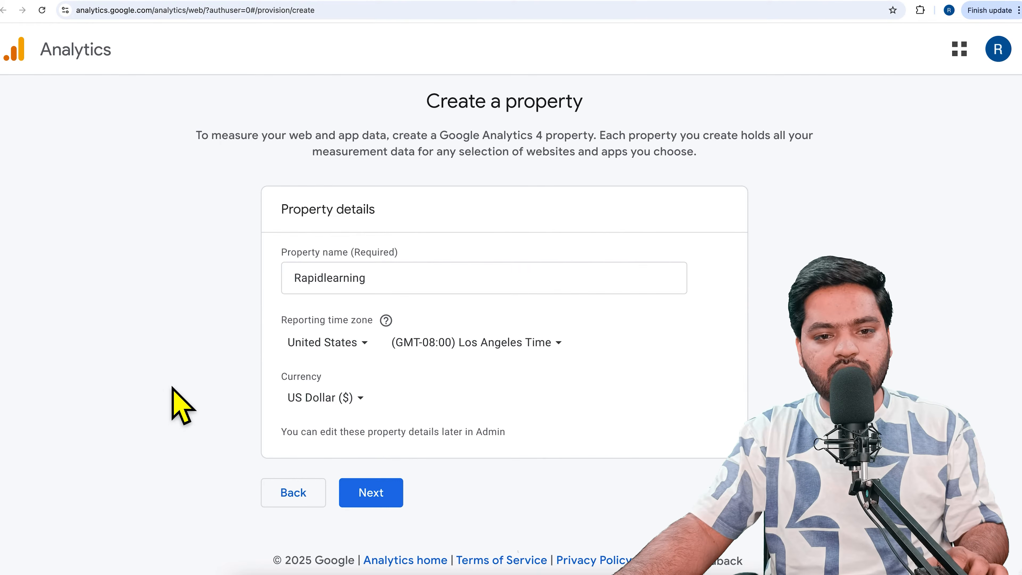
click(368, 355)
text(india)
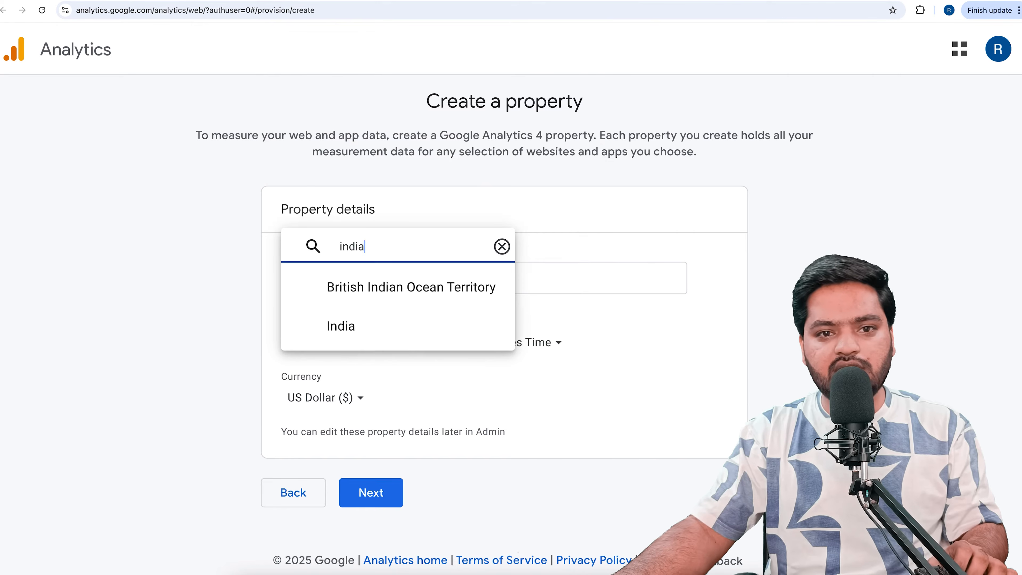
click(390, 340)
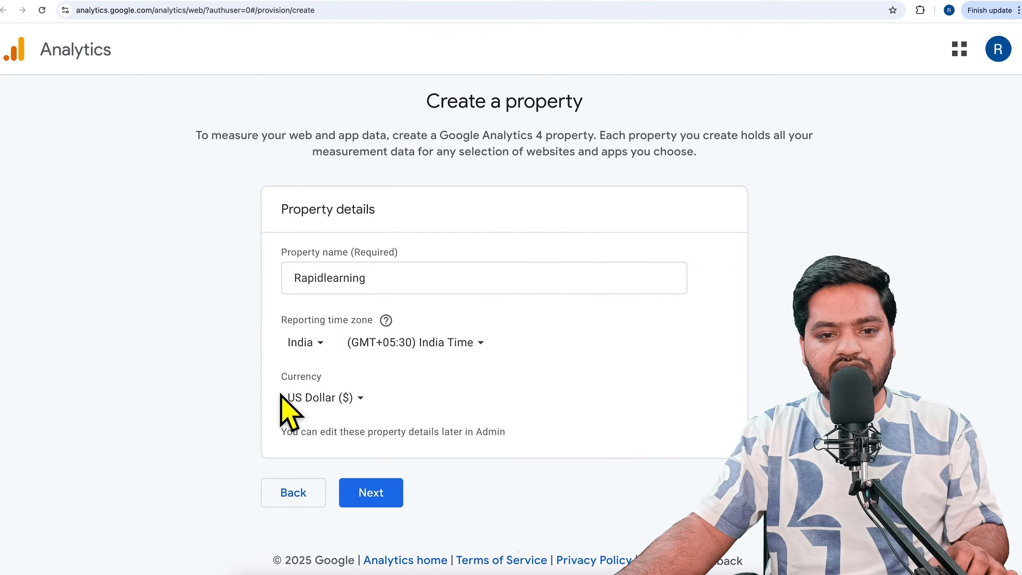
click(343, 399)
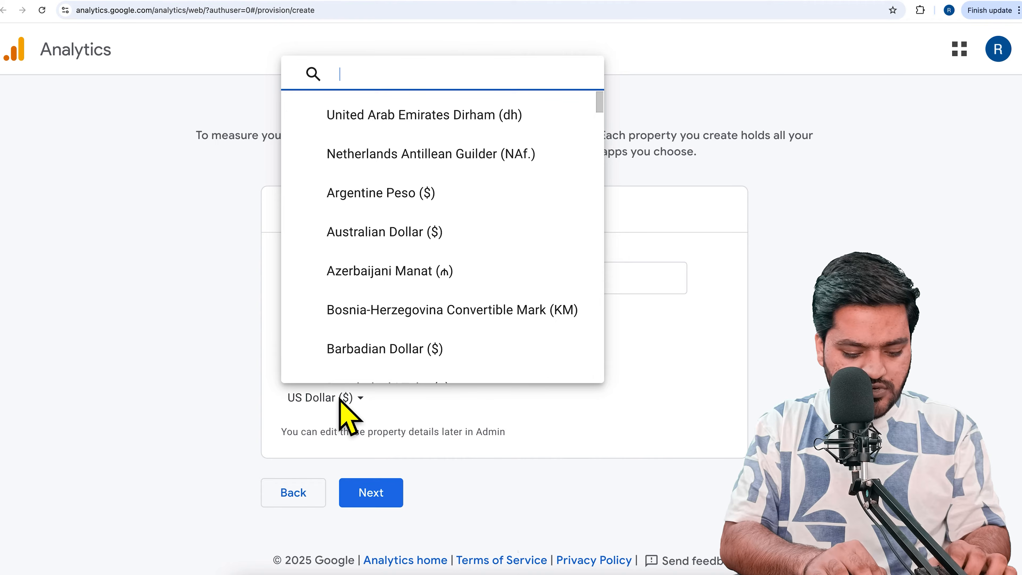
text(ndian)
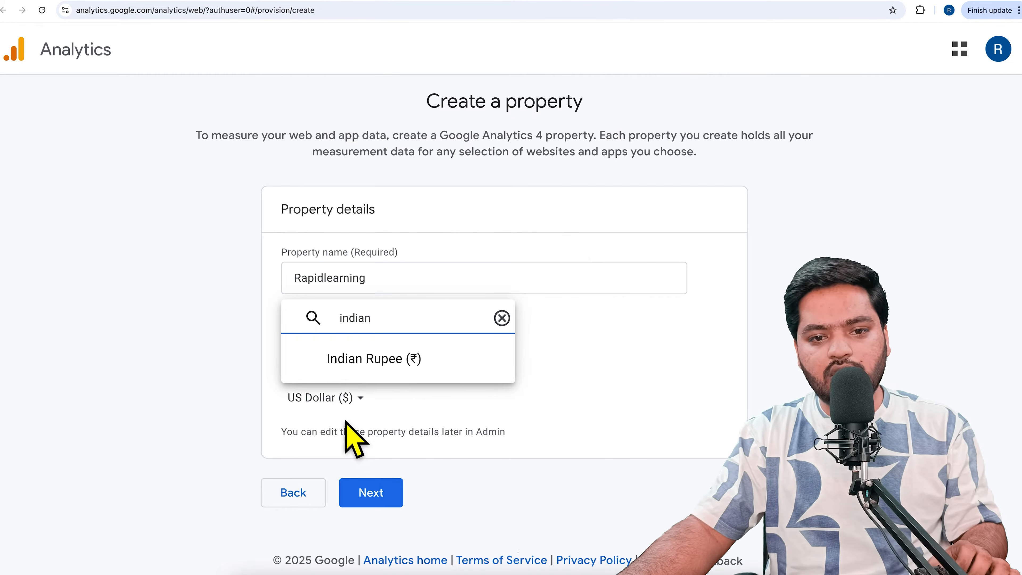
click(400, 362)
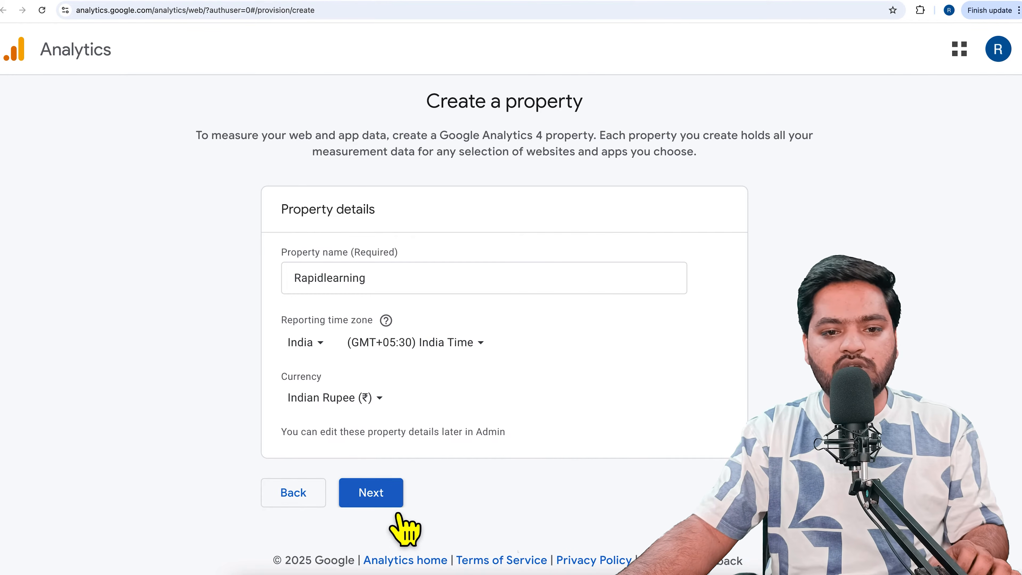
click(386, 500)
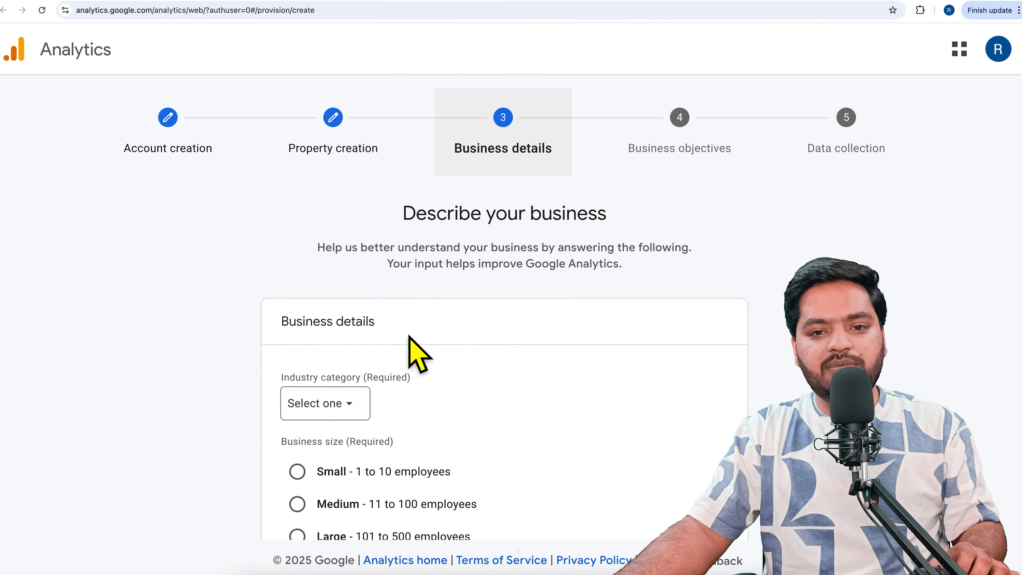
Set the industry category to Jobs & Education
scroll(258, 306, down, 3)
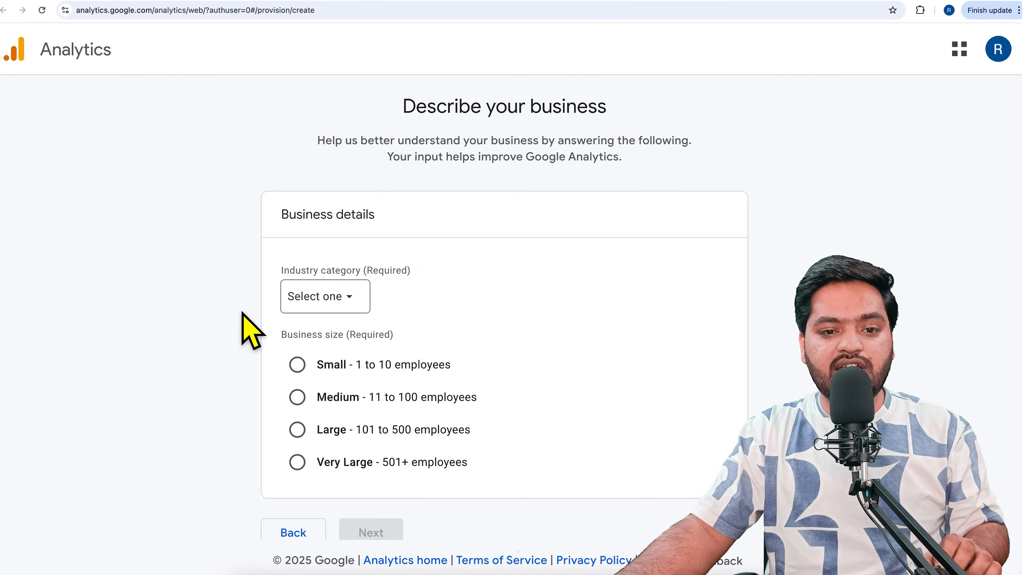
click(367, 308)
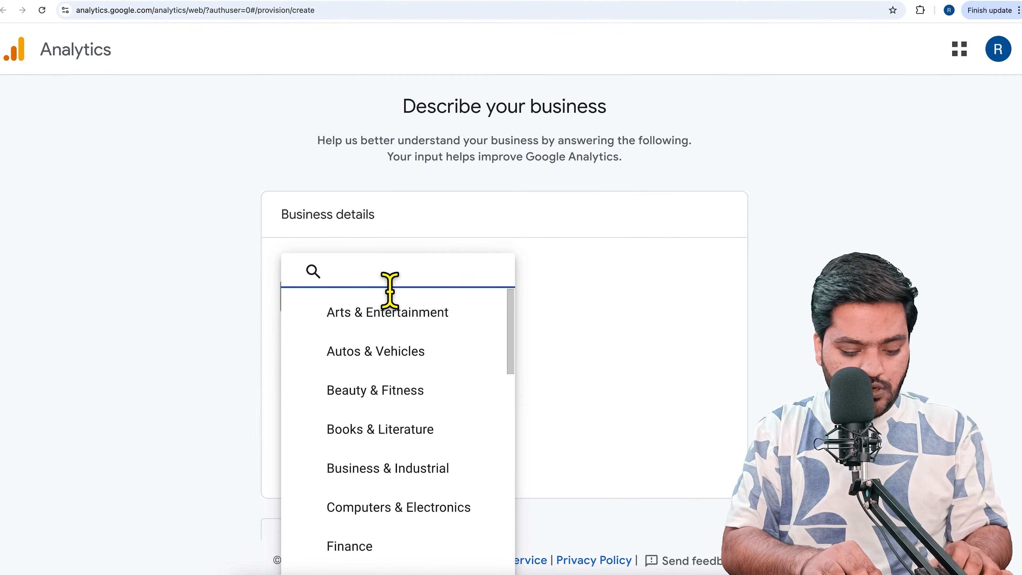
text(bu)
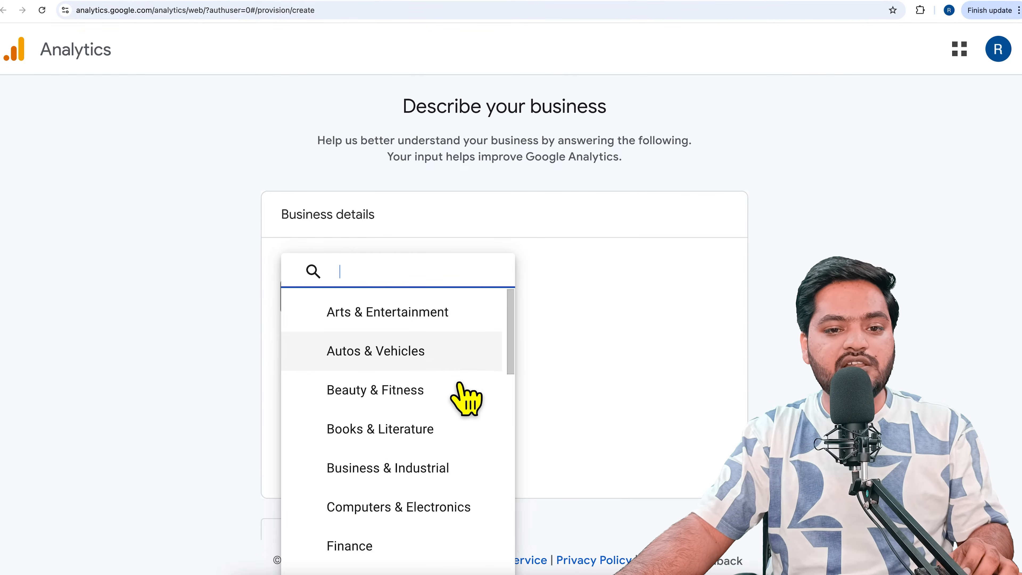
scroll(459, 387, down, 3)
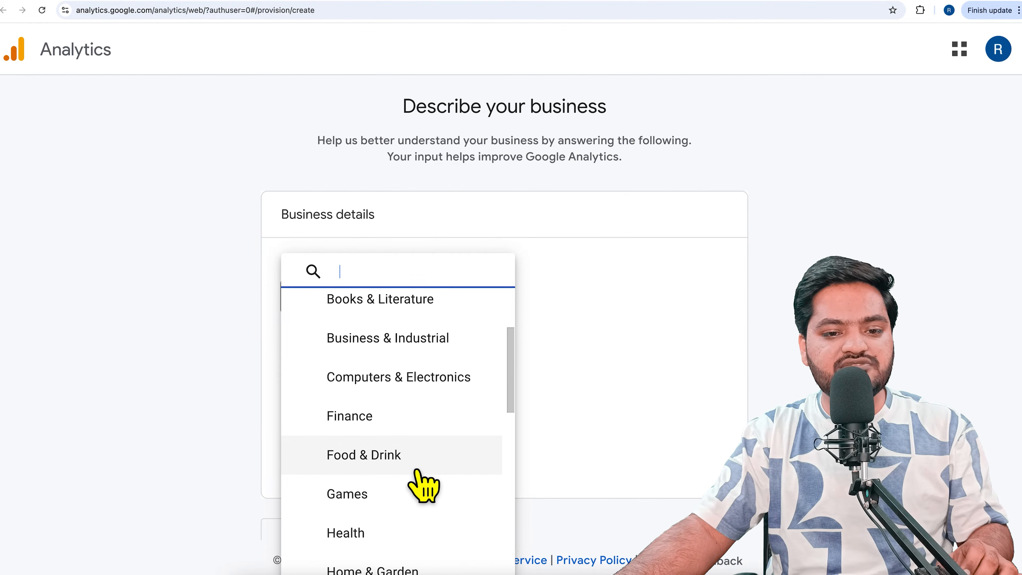
scroll(423, 475, down, 3)
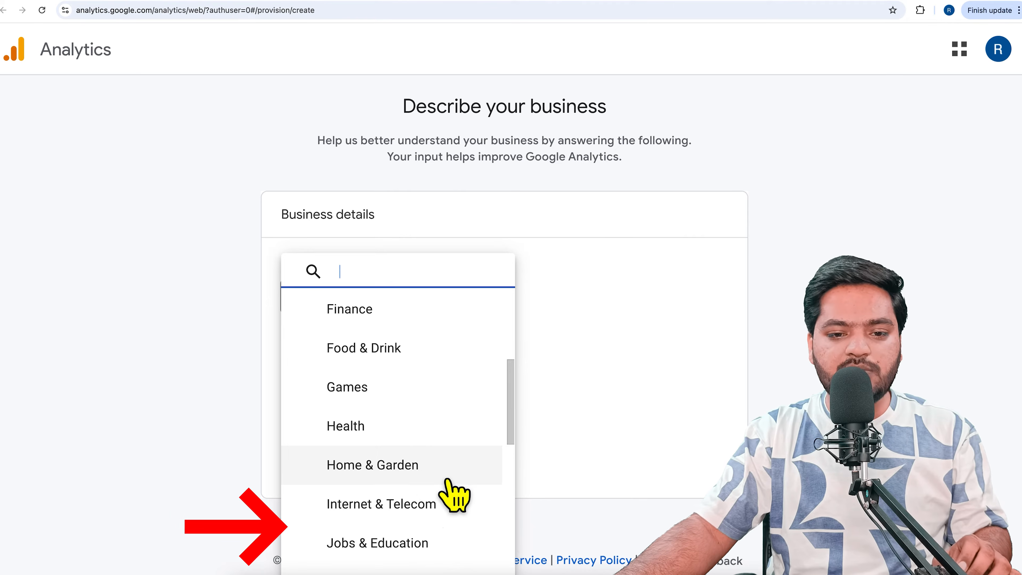
click(425, 558)
Choose Small (1 to 10 employees) as business size and continue to Business objectives
drag(293, 342, 438, 339)
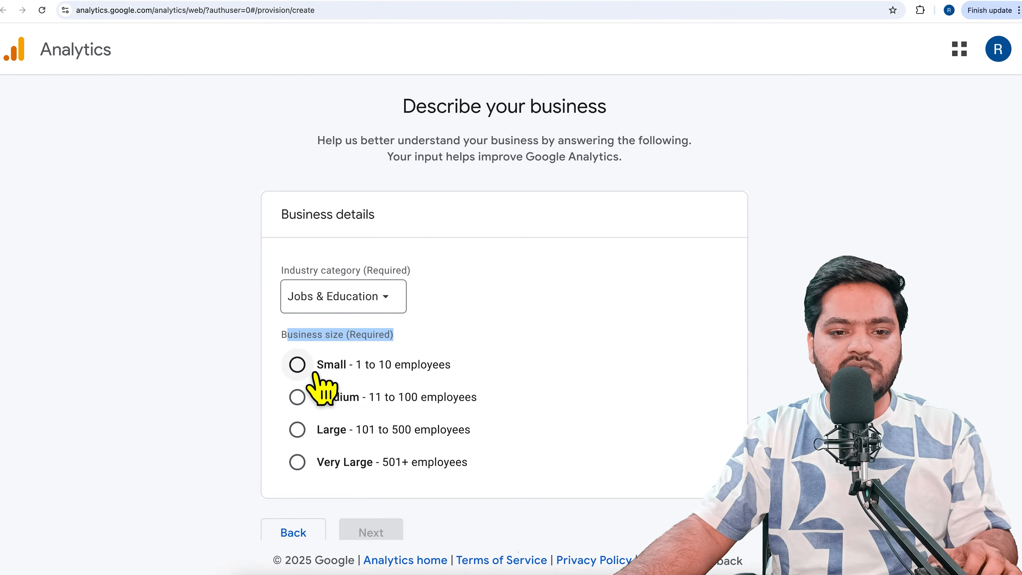
click(328, 366)
scroll(221, 413, down, 1)
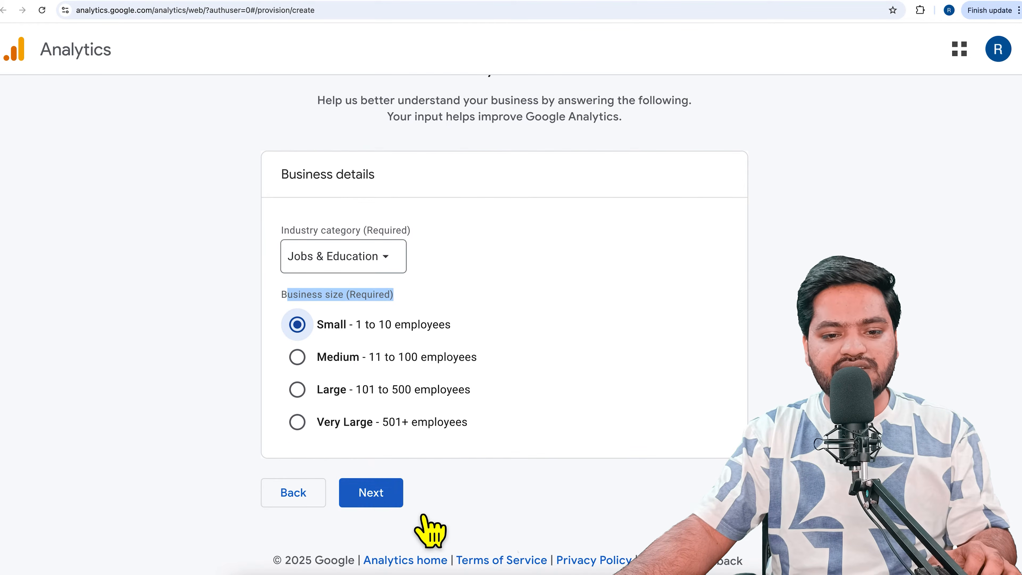
click(378, 501)
drag(360, 213, 597, 216)
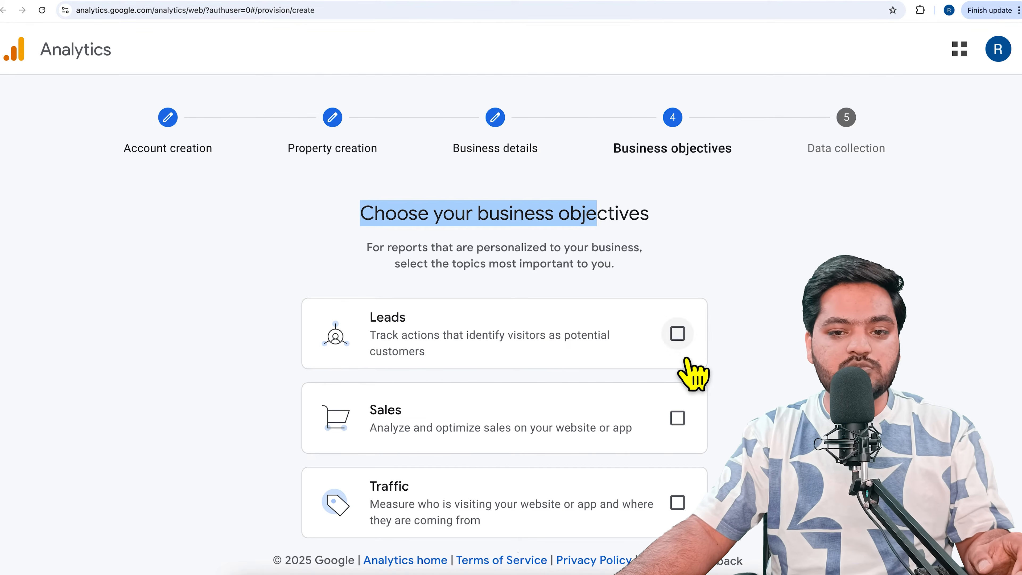
Try Leads, Traffic, Sales and User engagement, then keep only Other and create the account
click(692, 351)
click(686, 514)
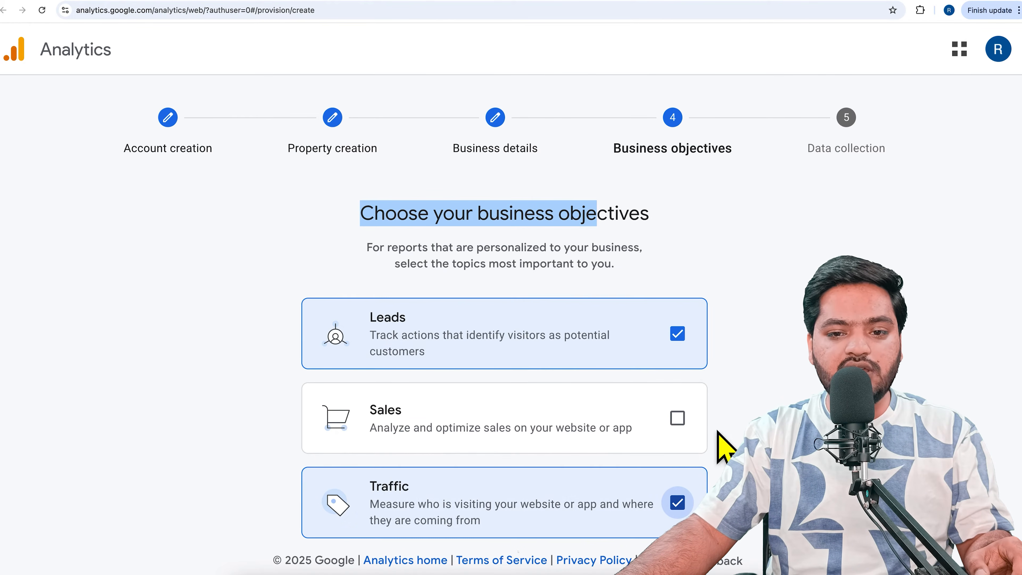
scroll(688, 446, down, 5)
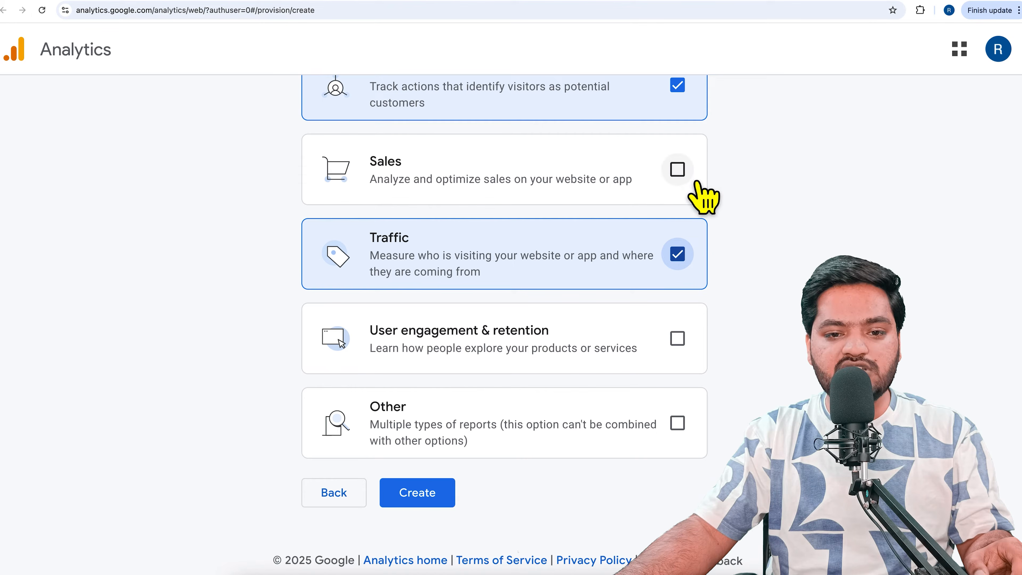
click(680, 173)
click(689, 345)
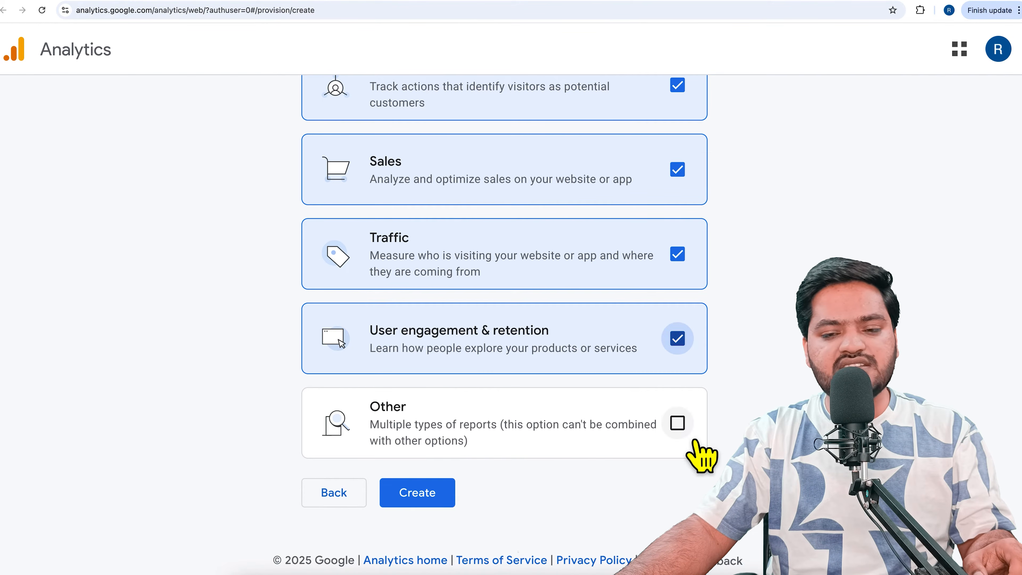
click(689, 432)
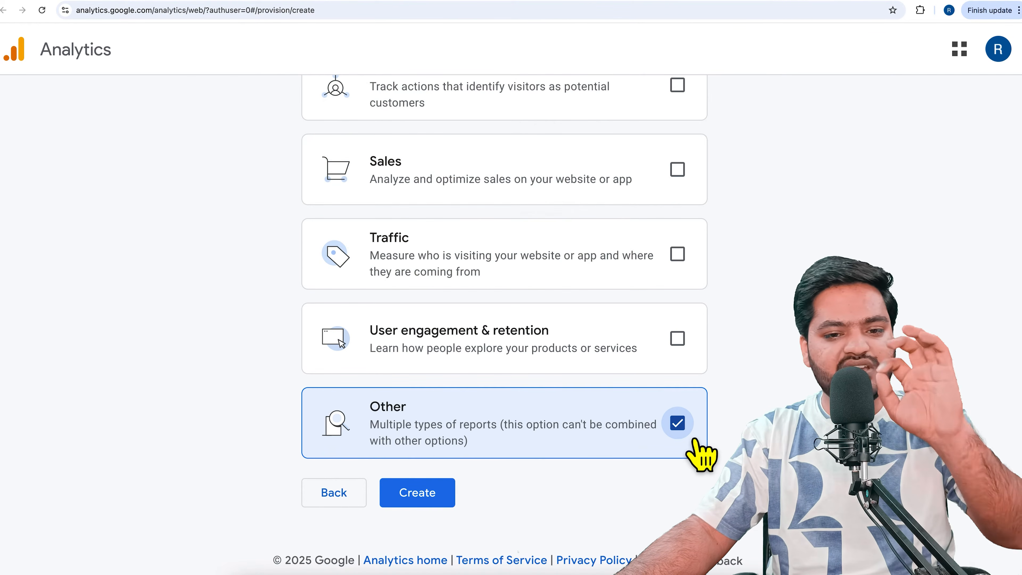
click(453, 504)
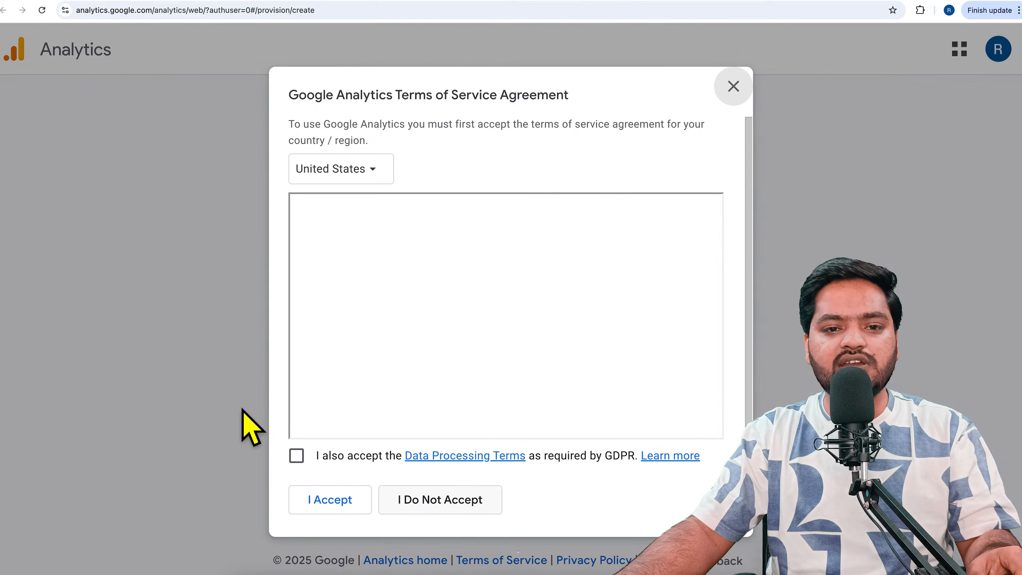
Set the terms country to India and accept the GDPR Data Processing Terms
click(348, 182)
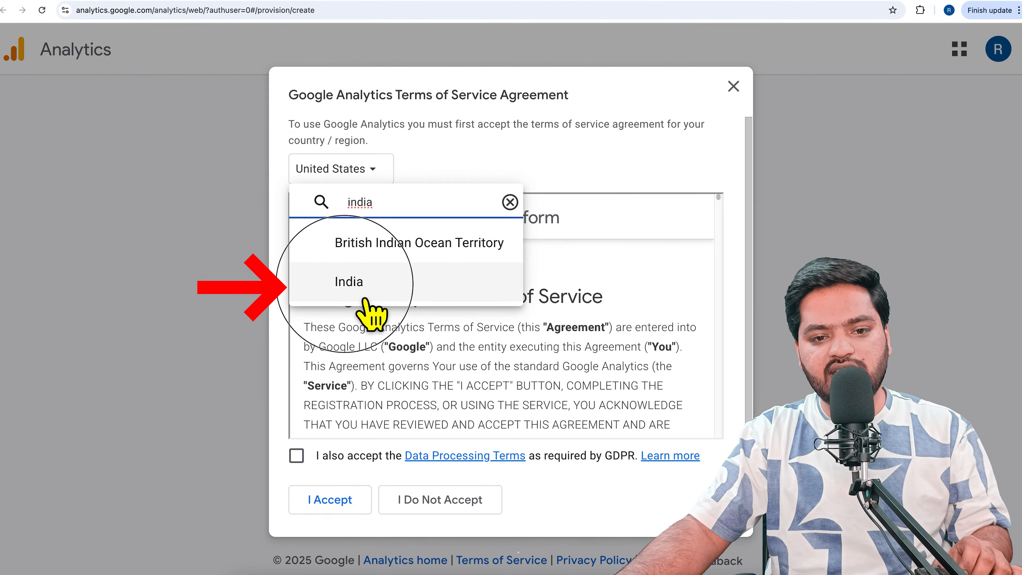
click(366, 292)
scroll(370, 383, down, 15)
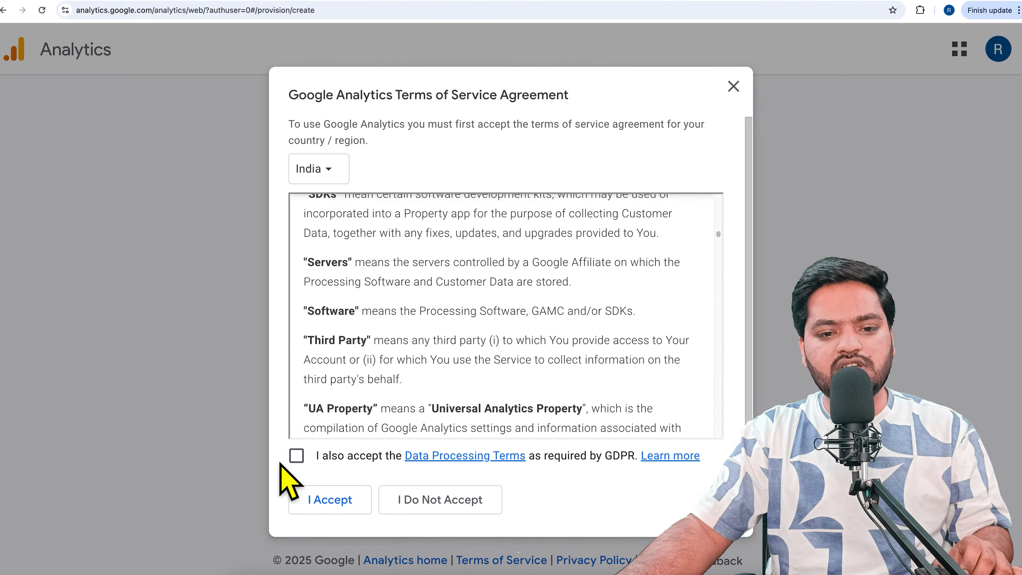
click(309, 466)
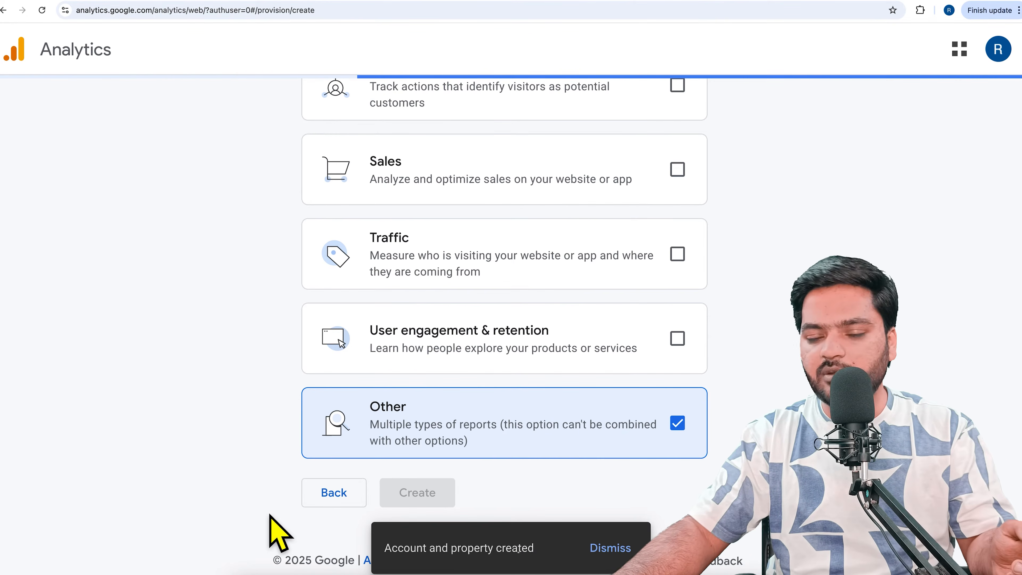
Choose Web as the data collection platform
drag(426, 216, 636, 215)
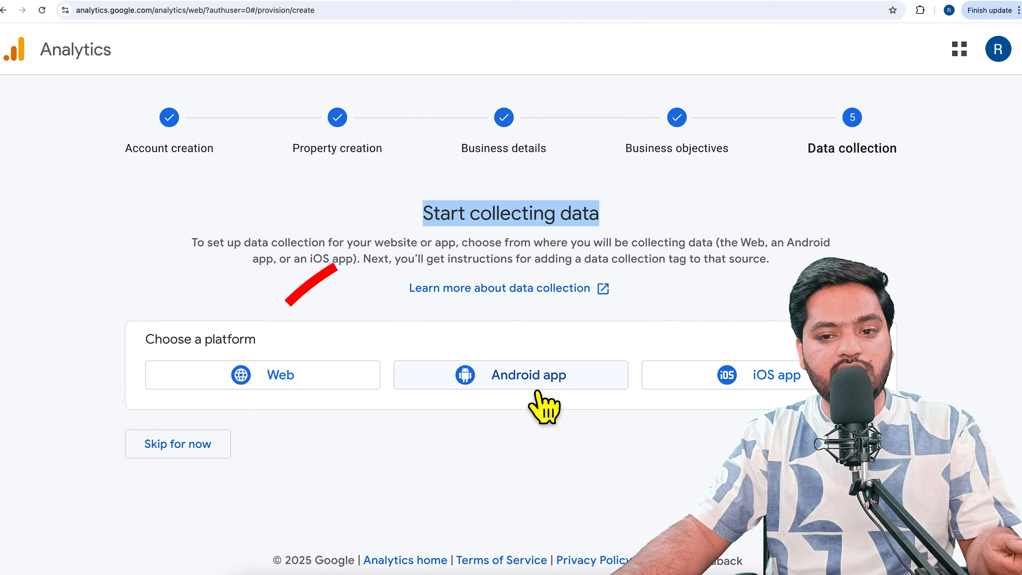
click(313, 382)
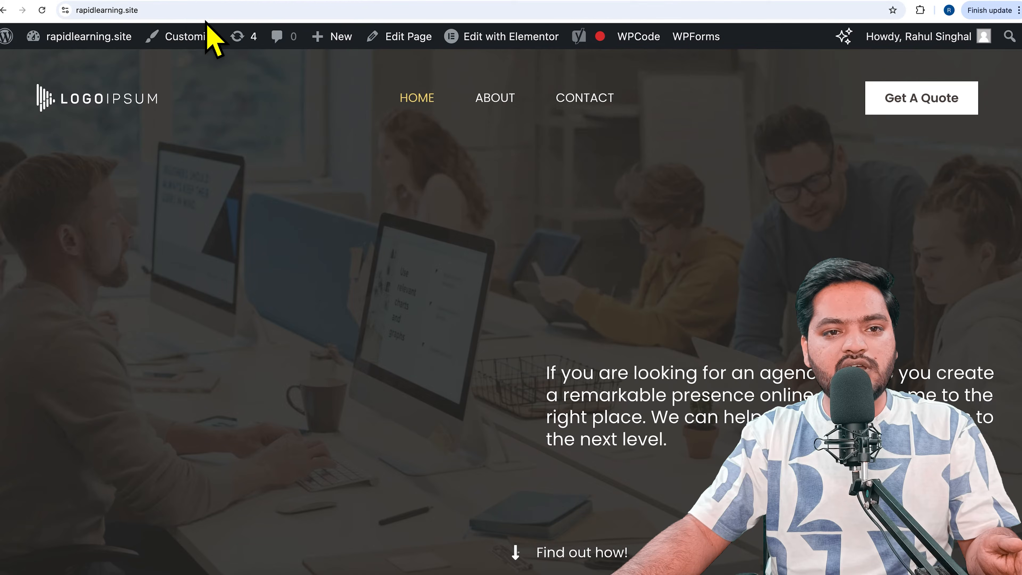
click(182, 12)
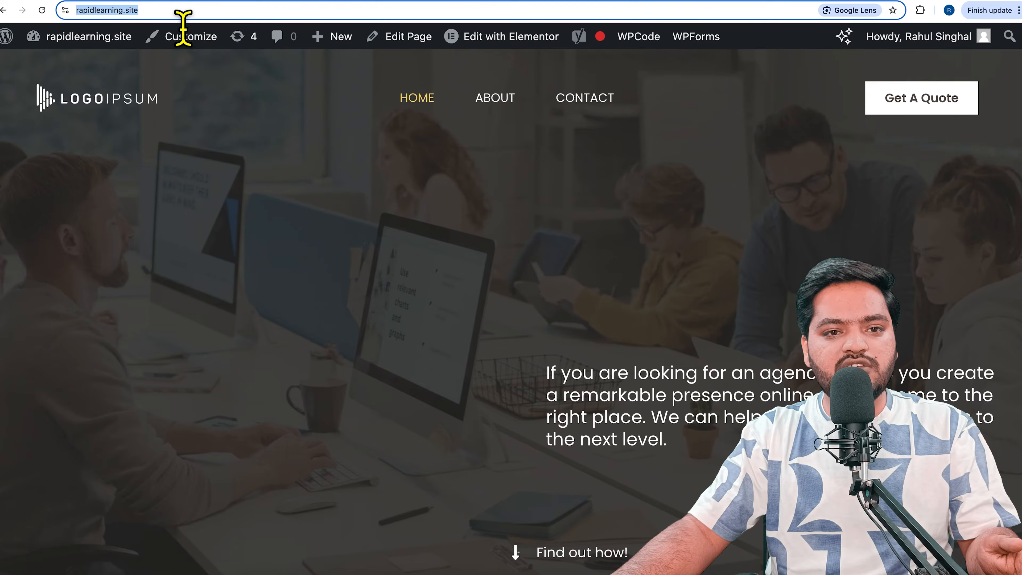
right_click(177, 10)
click(205, 106)
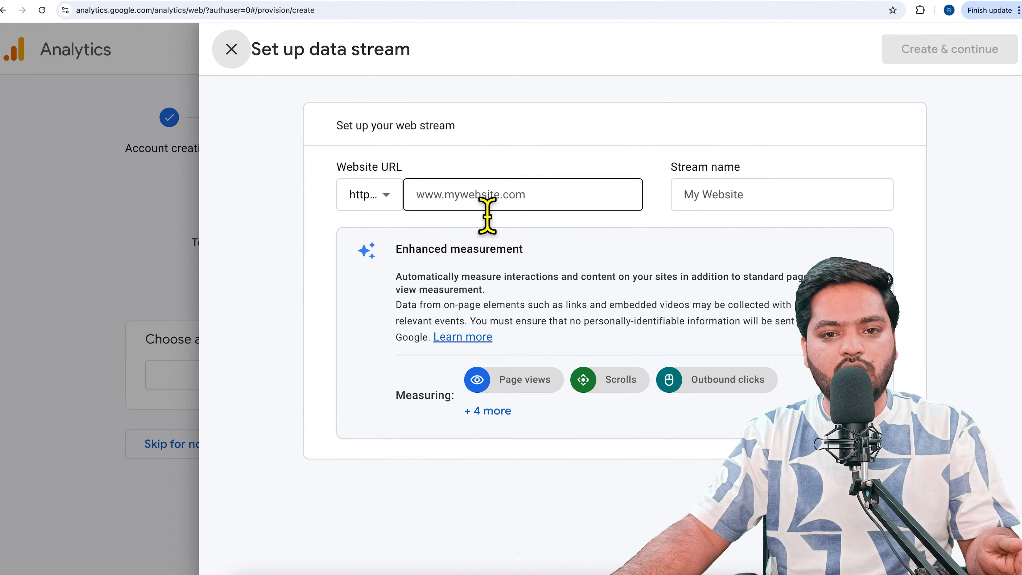
click(487, 214)
right_click(490, 213)
click(520, 277)
click(455, 194)
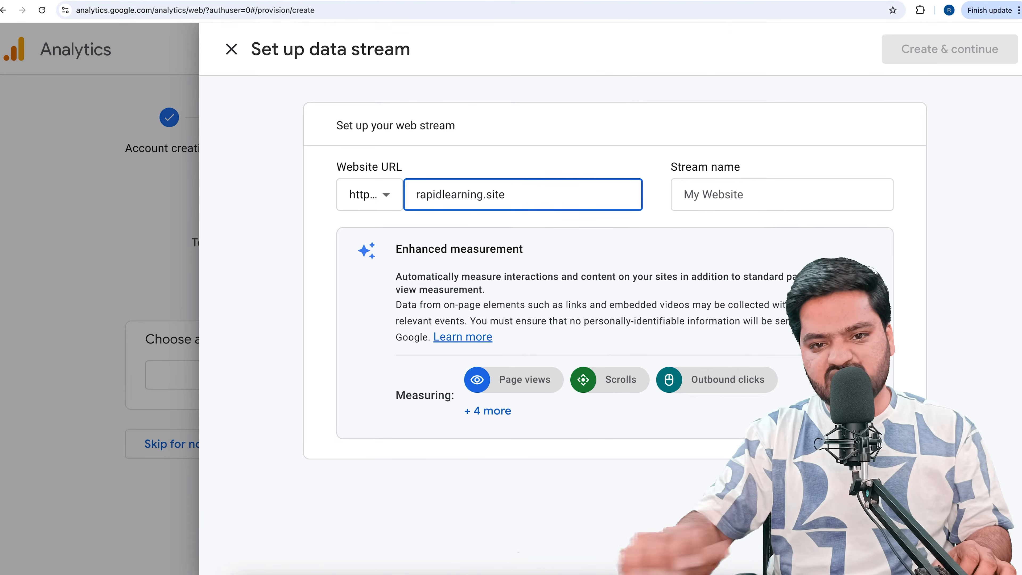
click(391, 200)
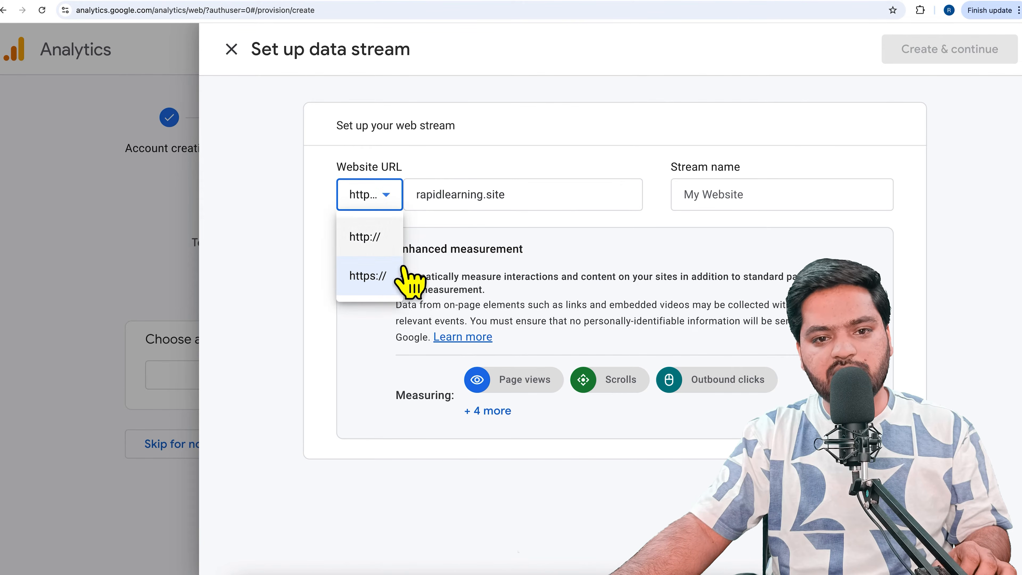
click(390, 282)
Name the stream rapidlearning and create the web data stream
click(750, 205)
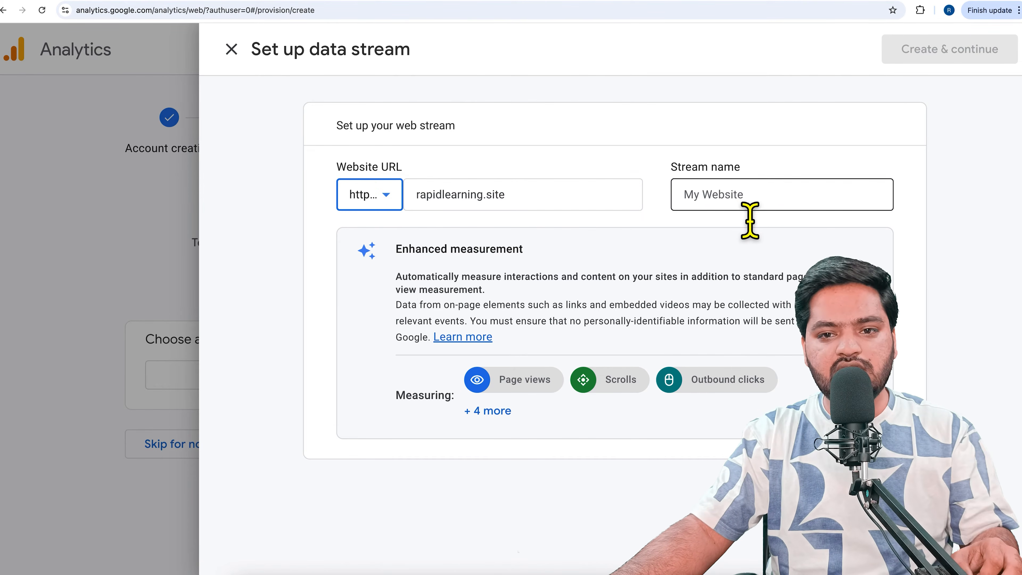
text(rapidlearning)
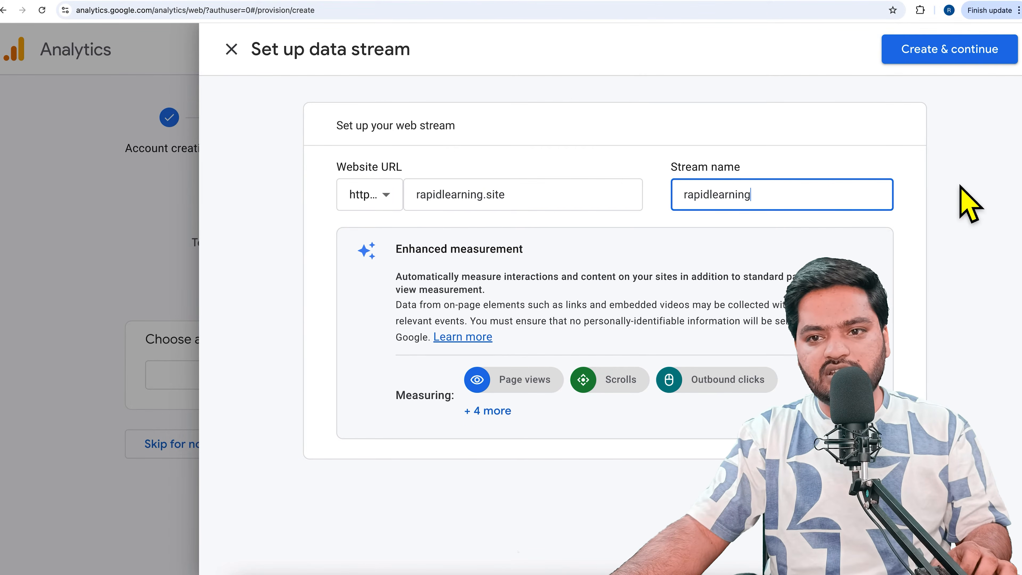
click(973, 65)
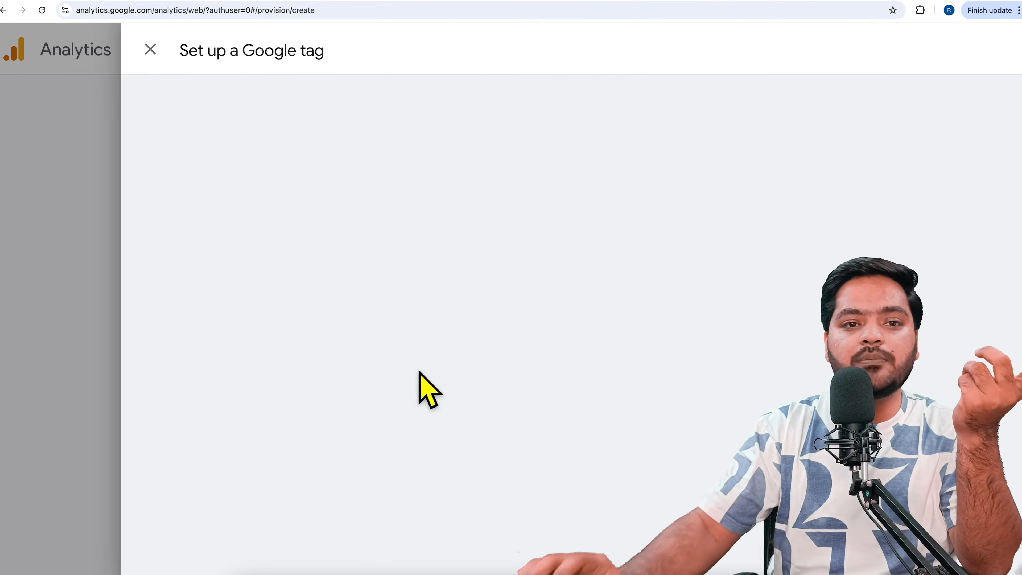
Copy the Install manually Google tag code snippet from the Set up a Google tag panel
drag(193, 63, 365, 68)
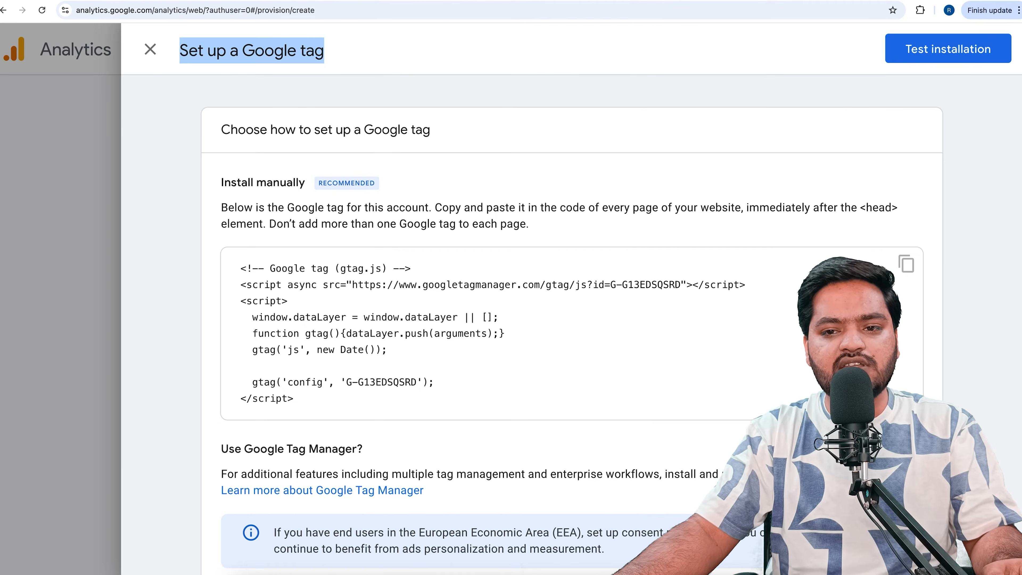
click(908, 266)
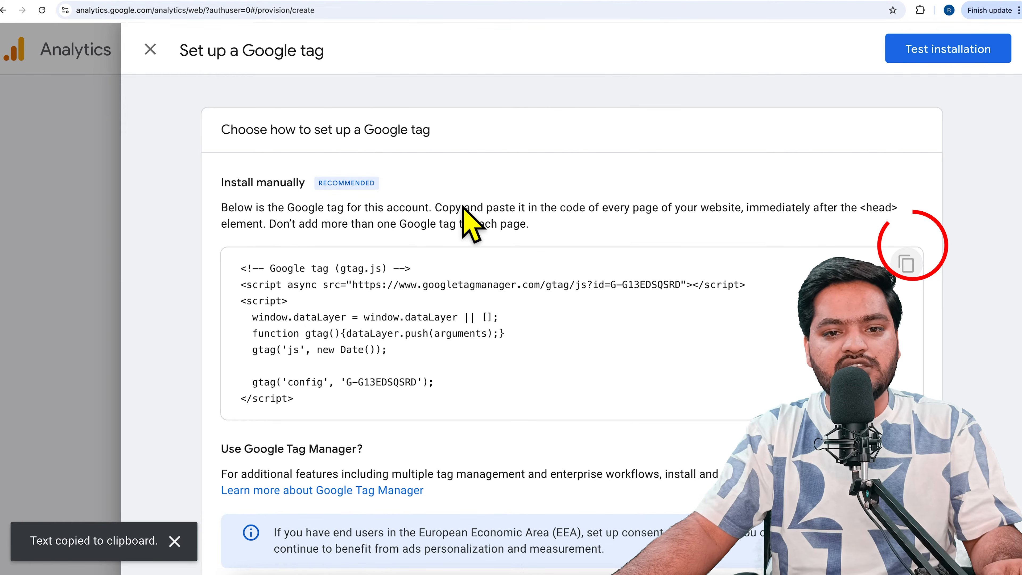
drag(448, 213, 745, 218)
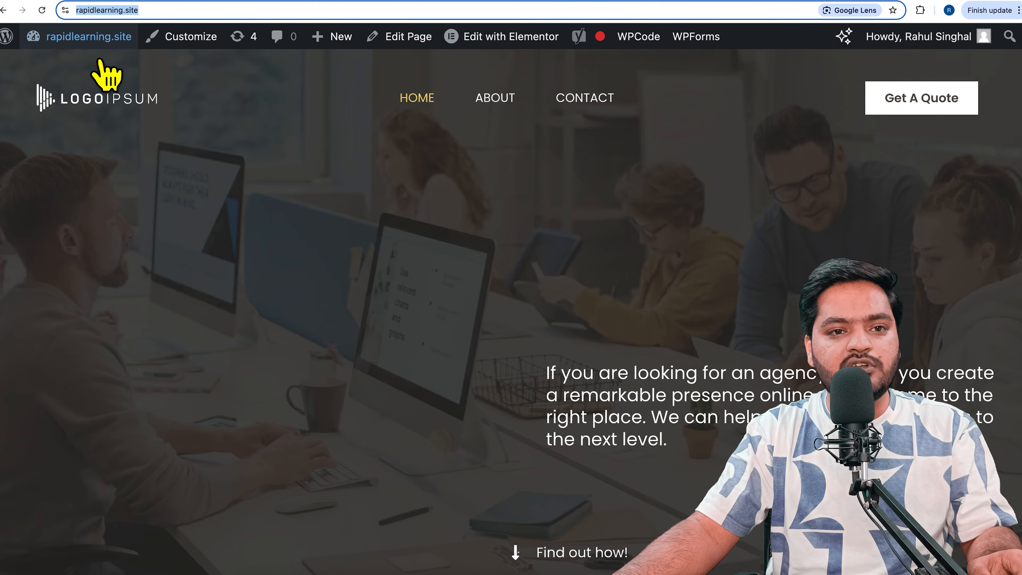
Search the Add Plugins directory for 'wp code'
mouse_move(91, 38)
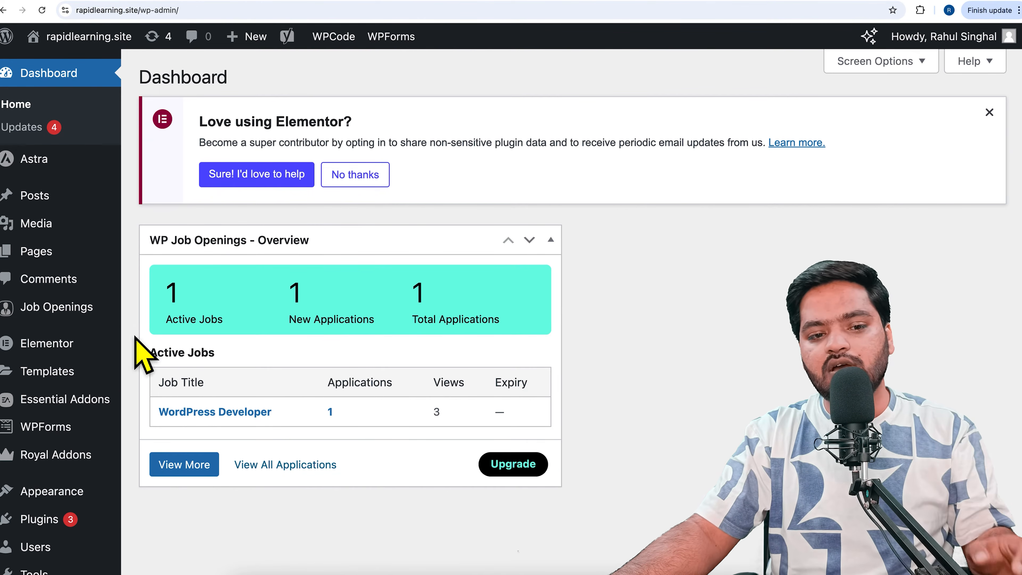
mouse_move(128, 381)
scroll(121, 387, down, 2)
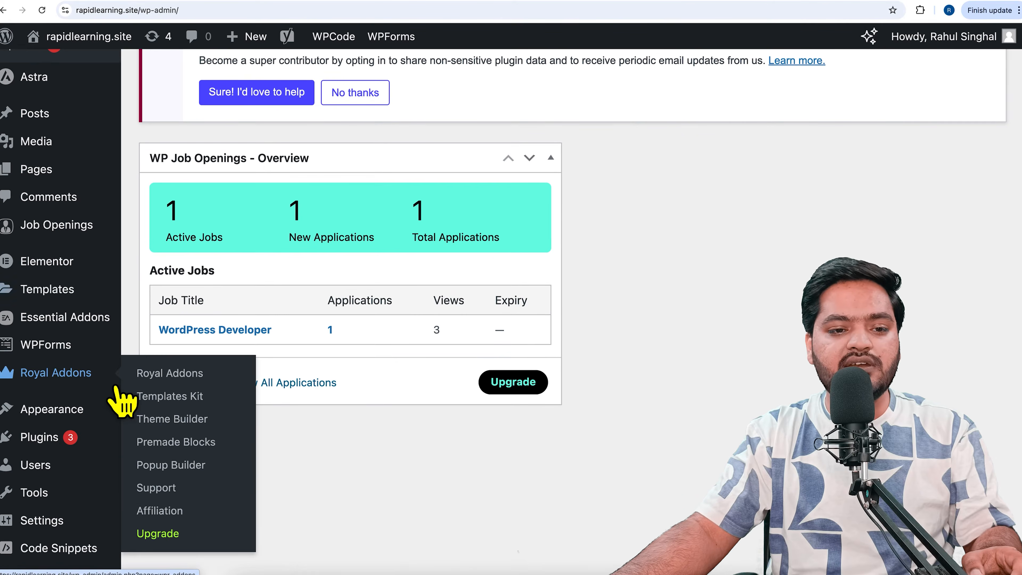
mouse_move(59, 453)
click(185, 465)
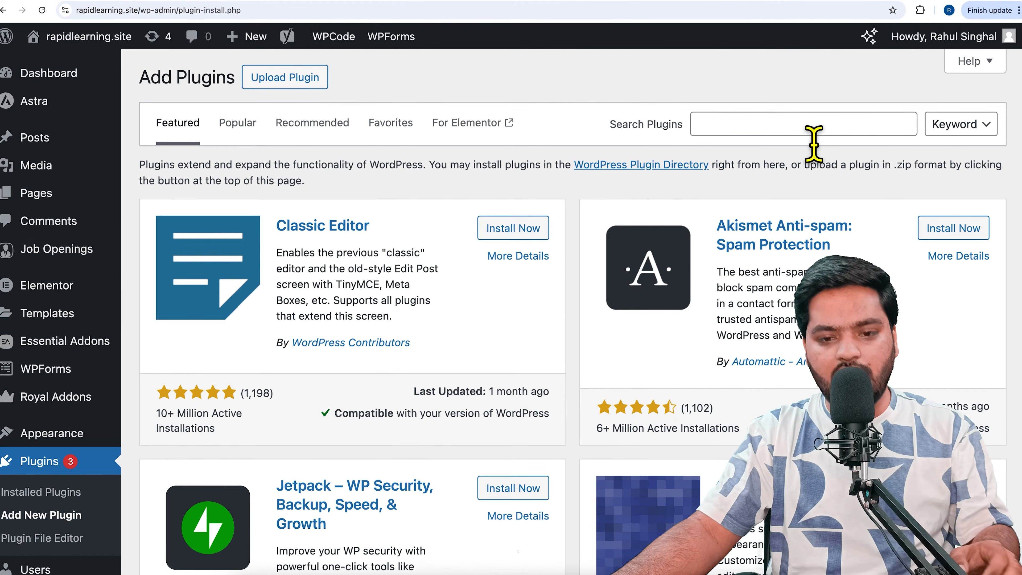
click(819, 135)
text(wp cod)
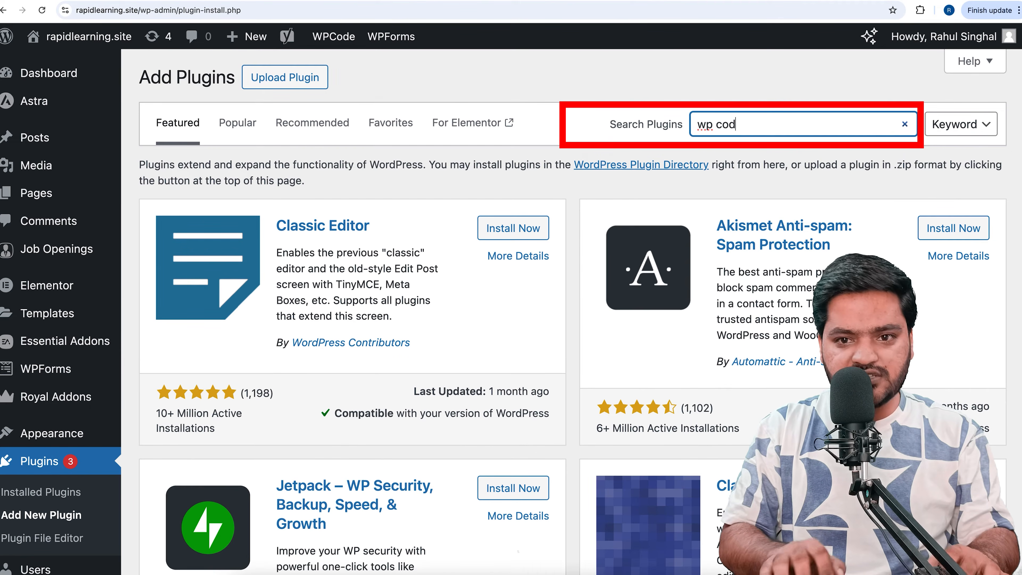
text(e)
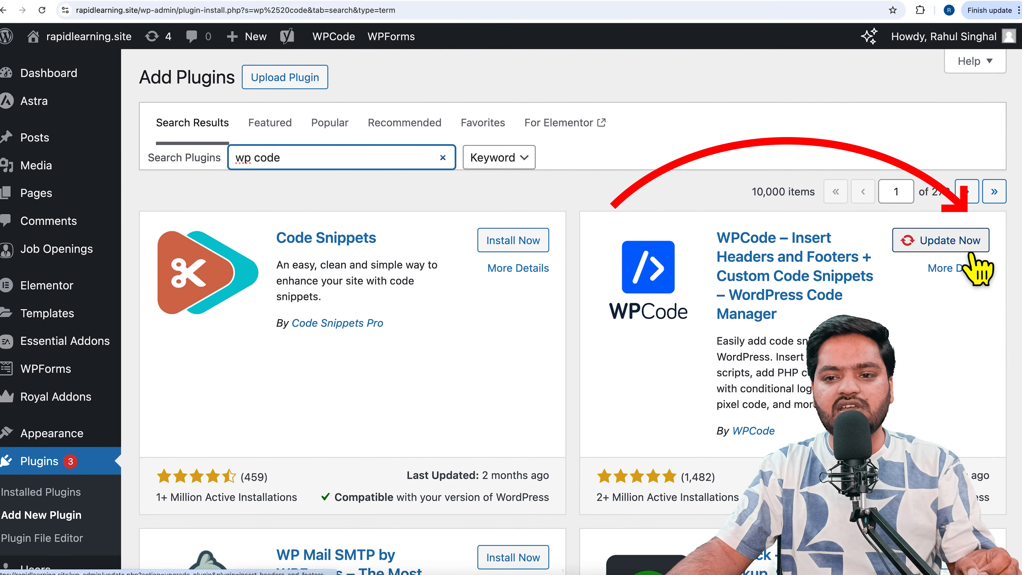
Update the WPCode – Insert Headers and Footers plugin to its latest version
click(974, 242)
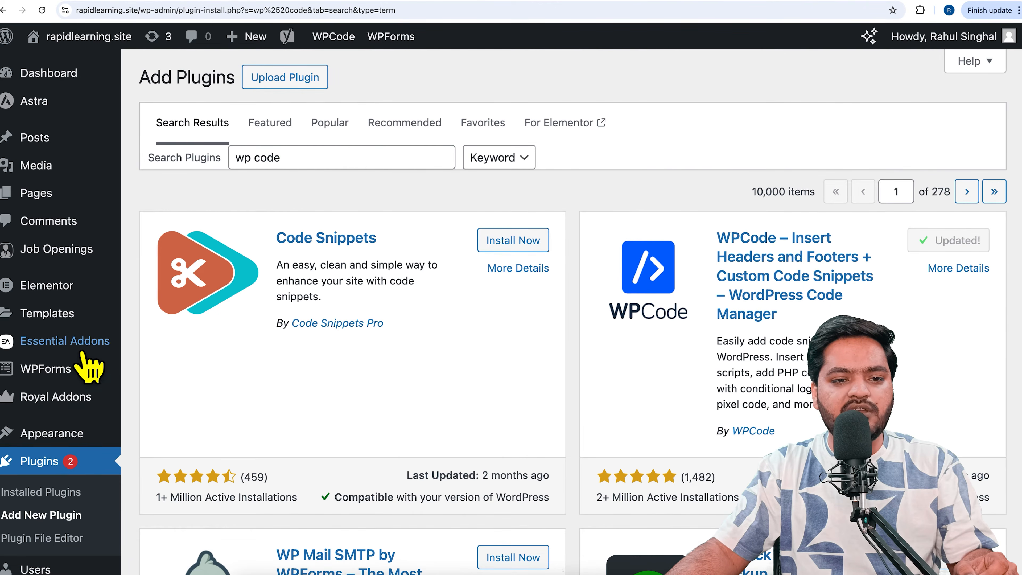
scroll(81, 403, down, 5)
mouse_move(72, 465)
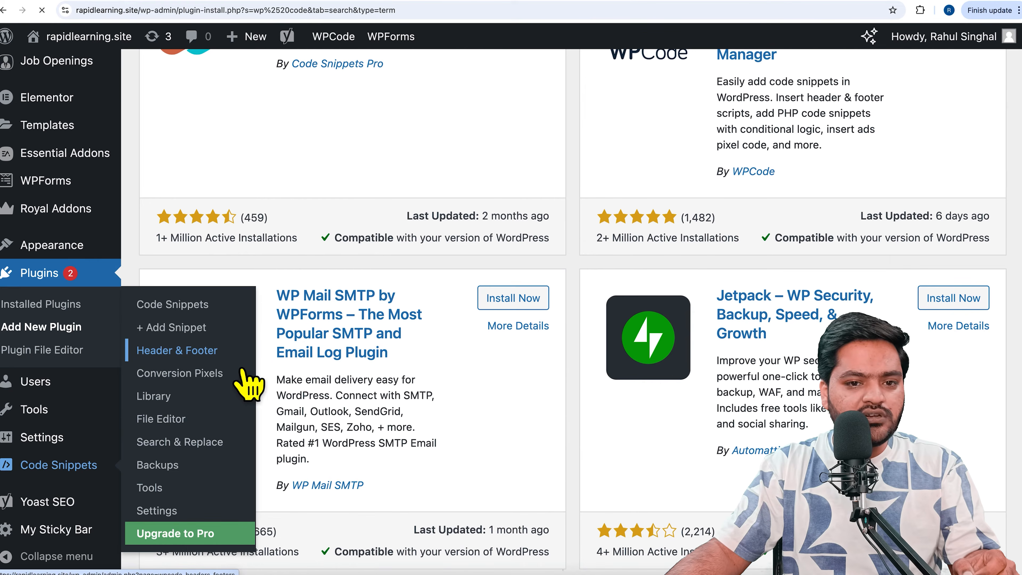
Paste the Google tag below the existing script in WPCode's global Header and save the changes
click(195, 359)
scroll(445, 397, down, 10)
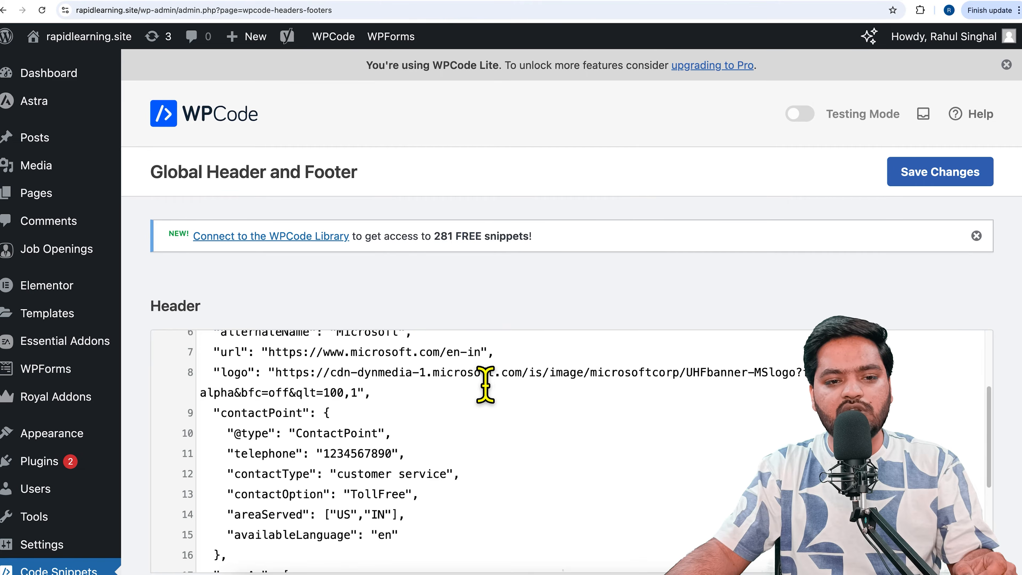
scroll(314, 427, down, 3)
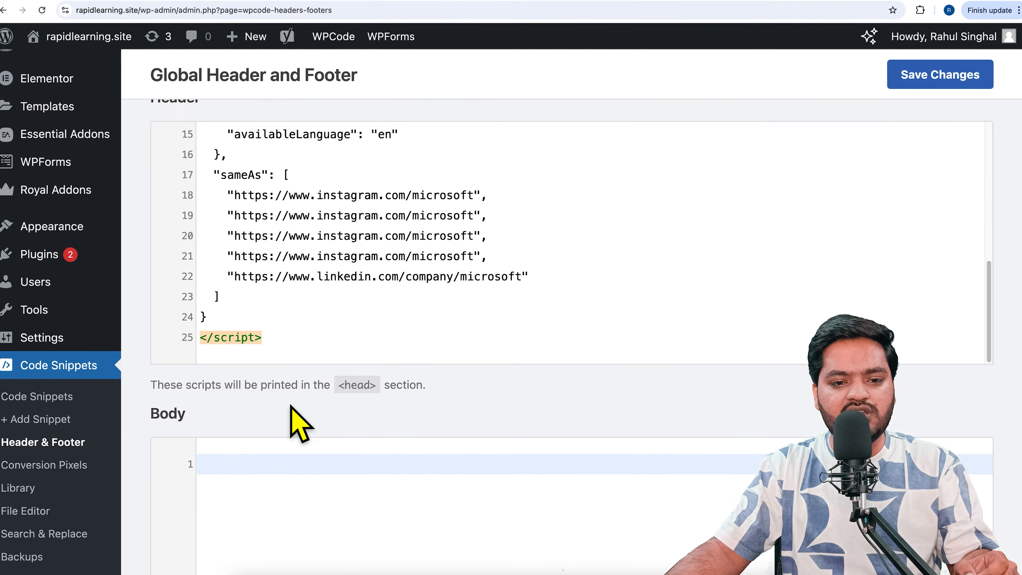
click(305, 339)
key(Return)
key(Return)
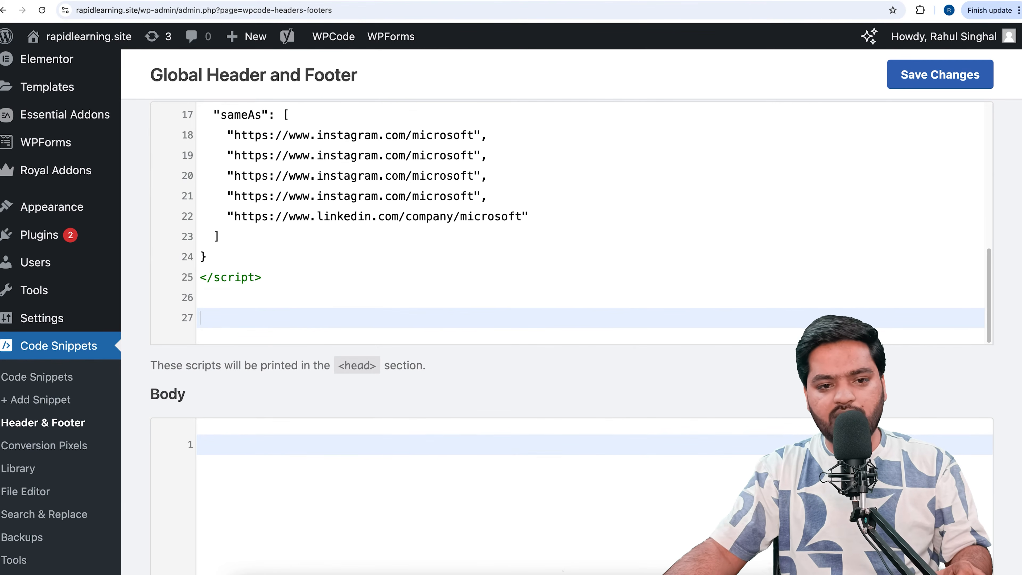
right_click(221, 322)
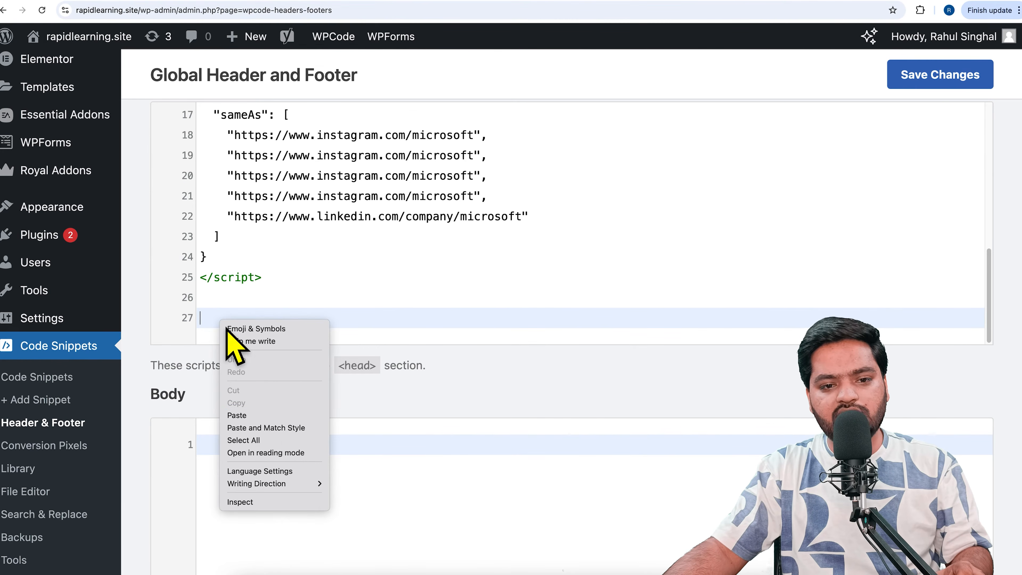
click(256, 416)
click(954, 81)
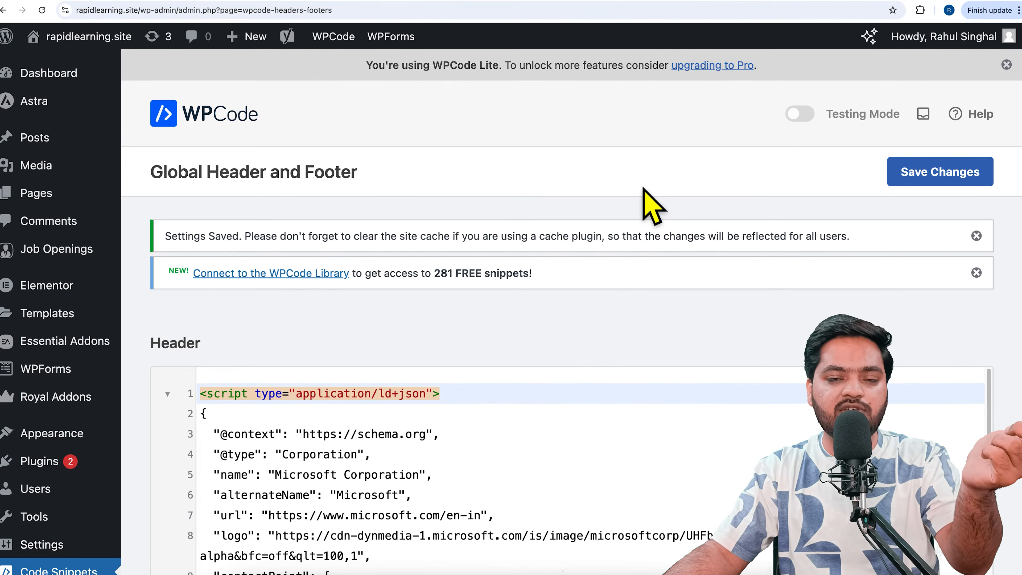
click(357, 0)
Test the installation, confirm the tag is correctly detected, and open the rapidlearning stream details
scroll(479, 354, down, 3)
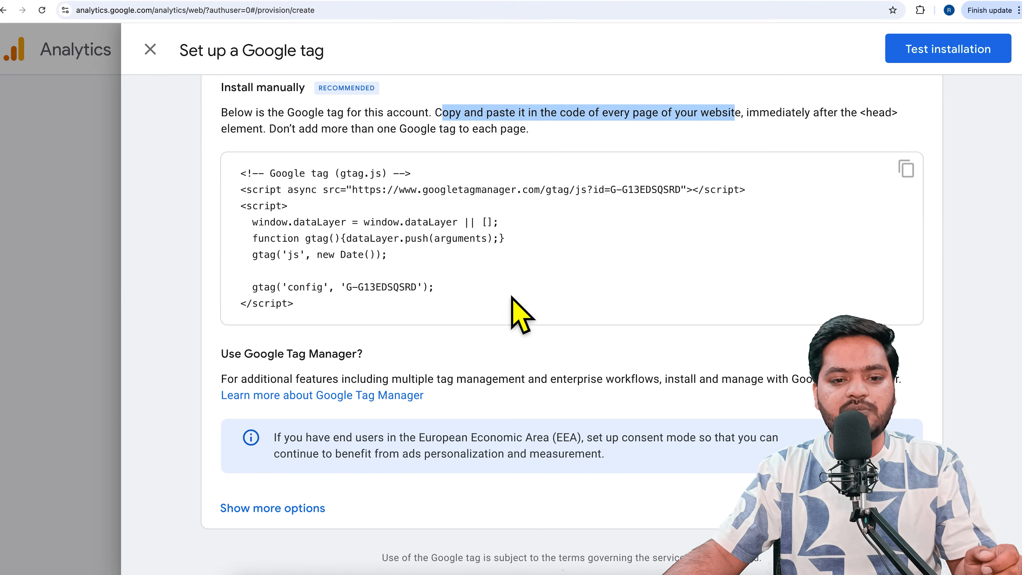
click(964, 57)
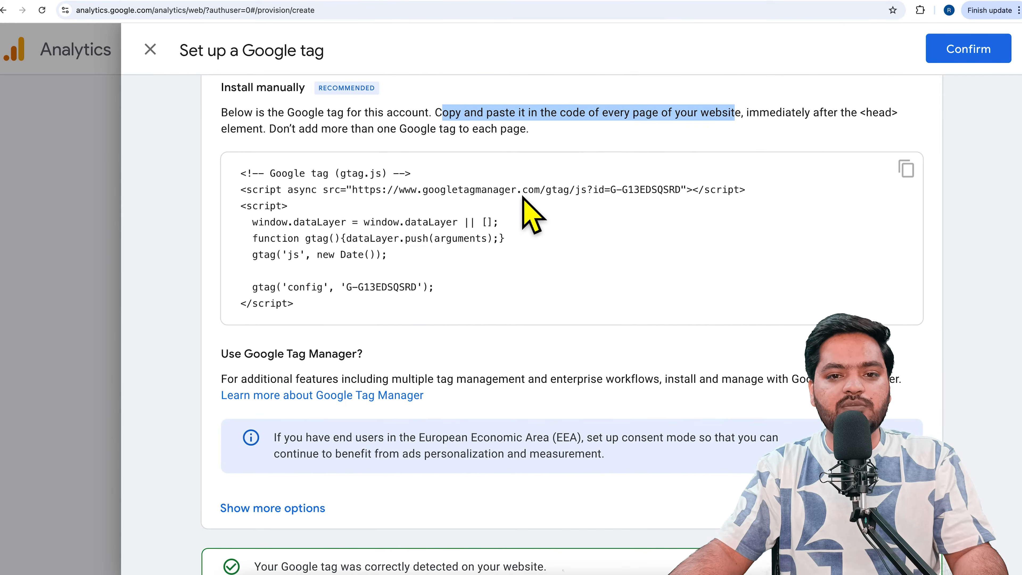
scroll(488, 282, down, 1)
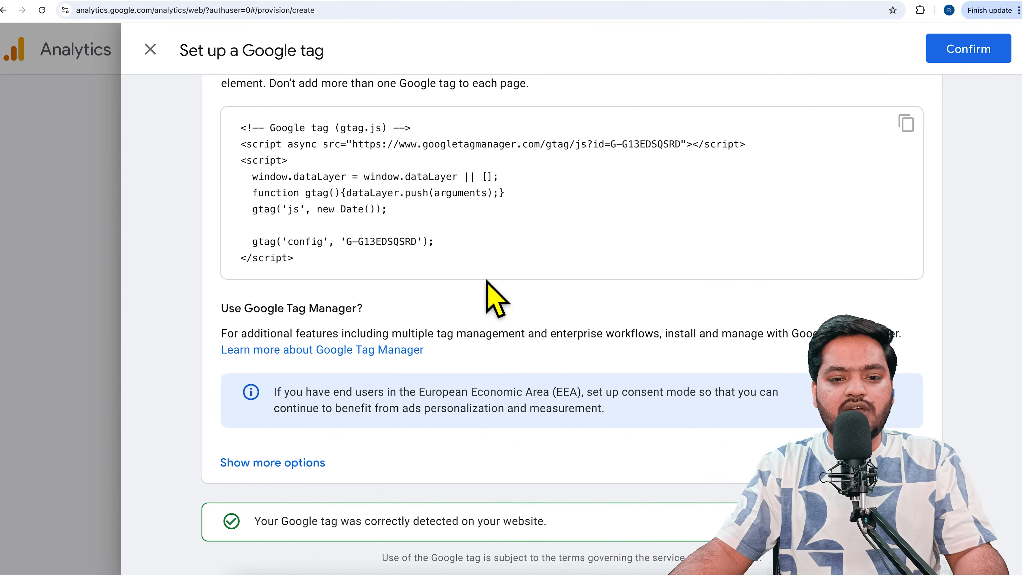
drag(266, 539, 554, 528)
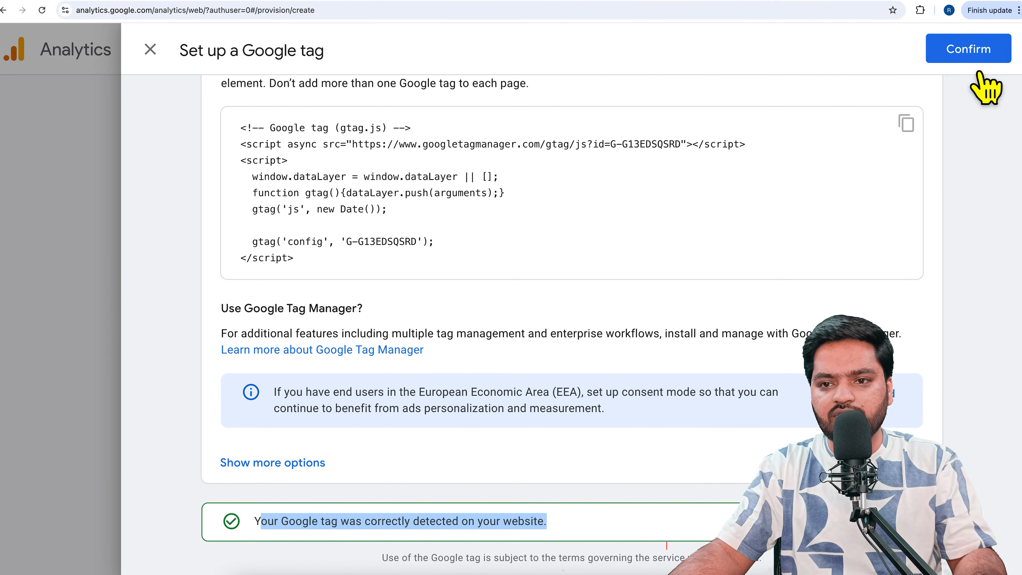
click(968, 49)
click(680, 344)
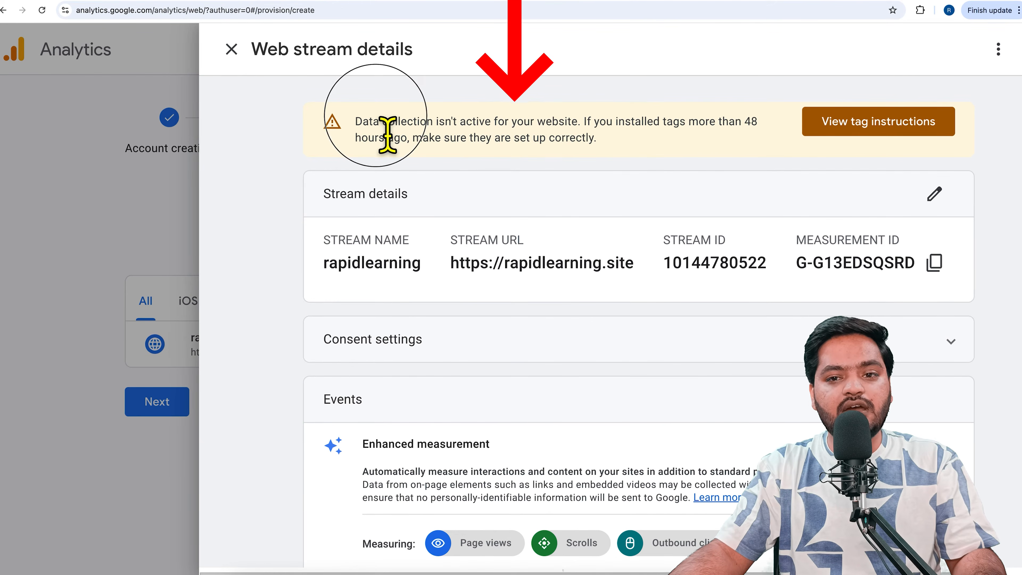
Review the 'Data collection isn't active' warning, then close the rapidlearning Web stream details panel
drag(375, 128, 662, 141)
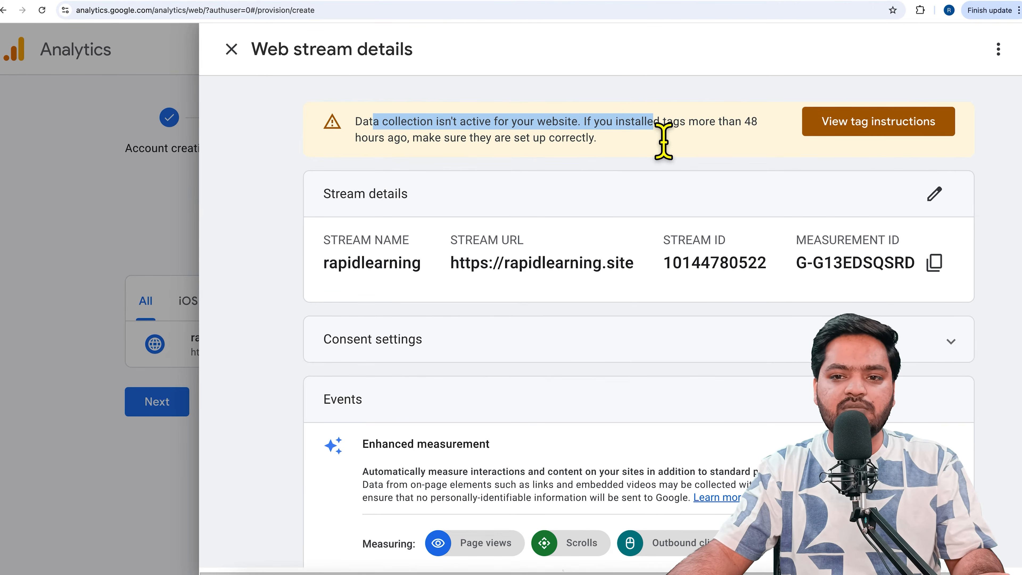
scroll(608, 264, down, 5)
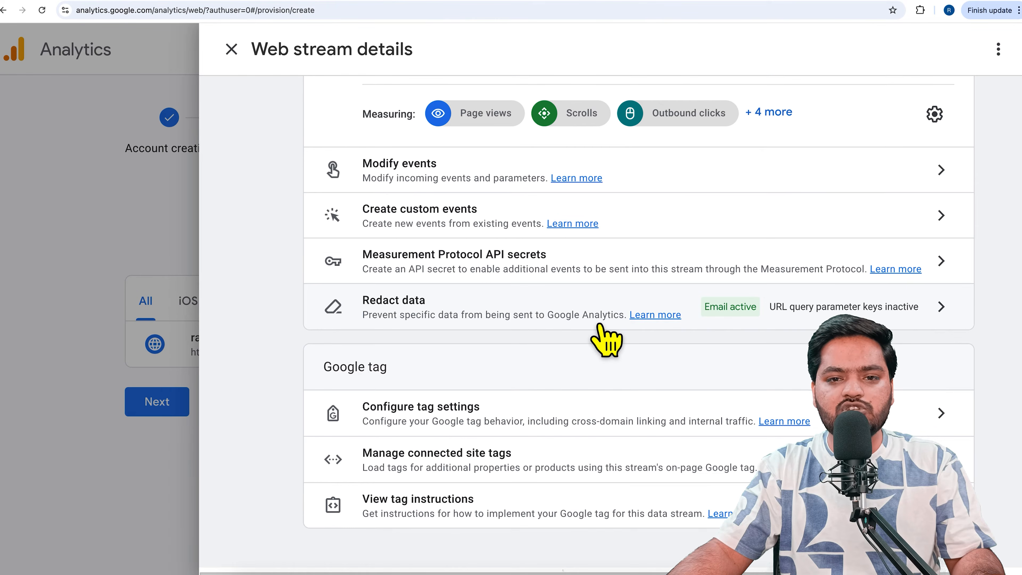
scroll(410, 225, up, 5)
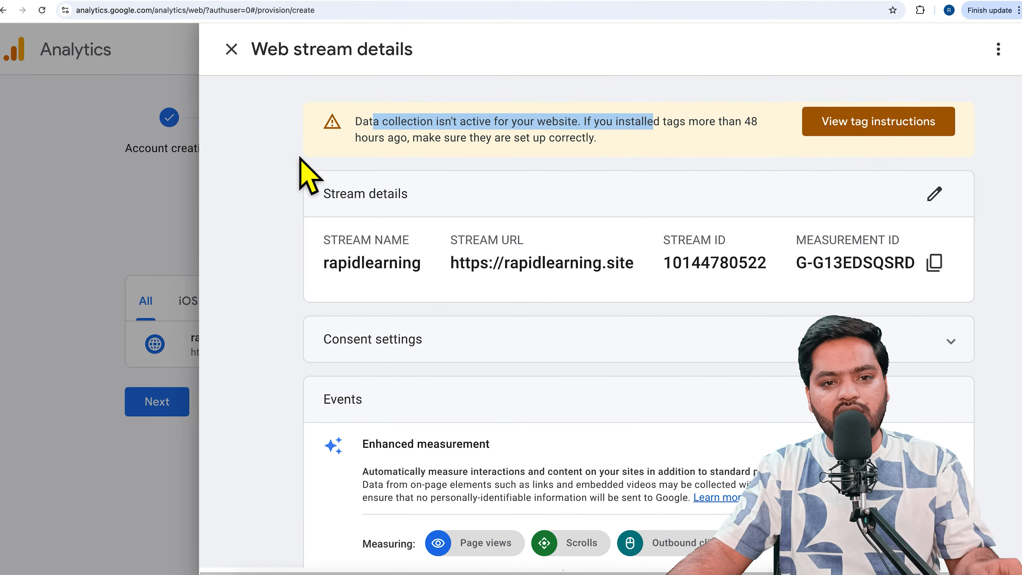
click(232, 49)
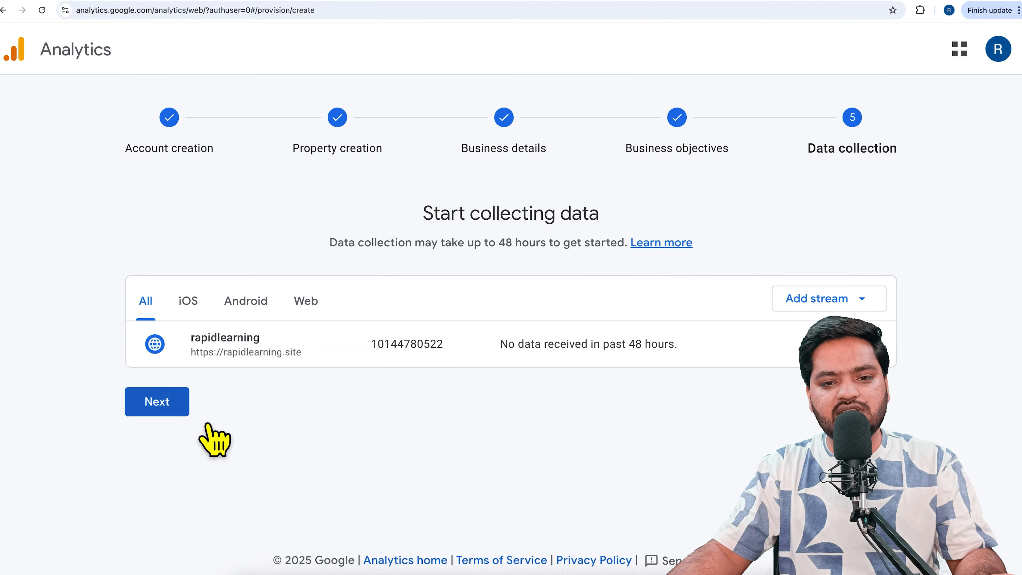
Finish the Start collecting data step, leaving data collection pending
click(184, 411)
drag(335, 391, 719, 390)
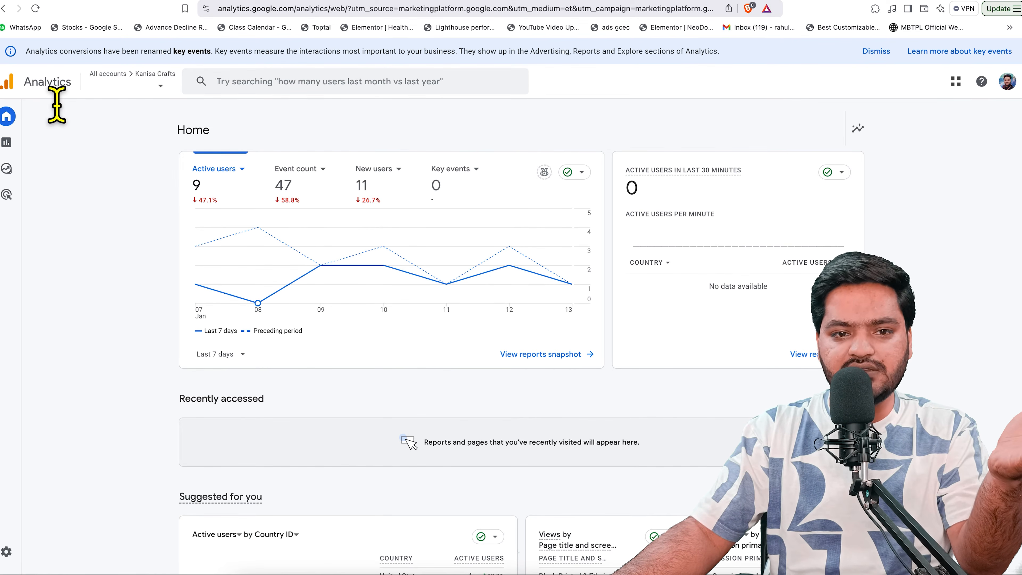
Switch the Home overview date range from Last 7 days to Last 28 days and review the cards
mouse_move(32, 139)
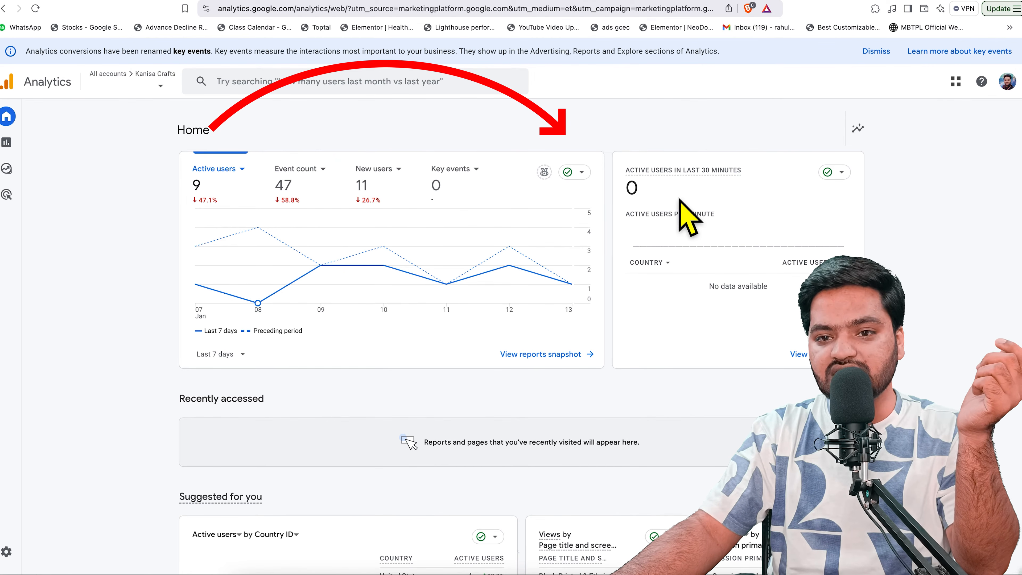
click(245, 355)
click(262, 300)
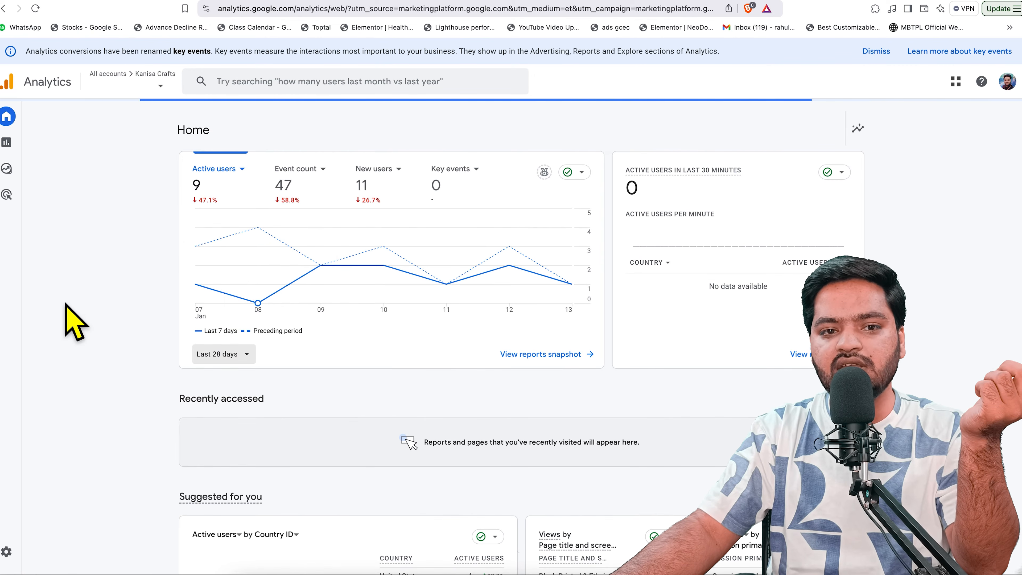
scroll(151, 387, down, 5)
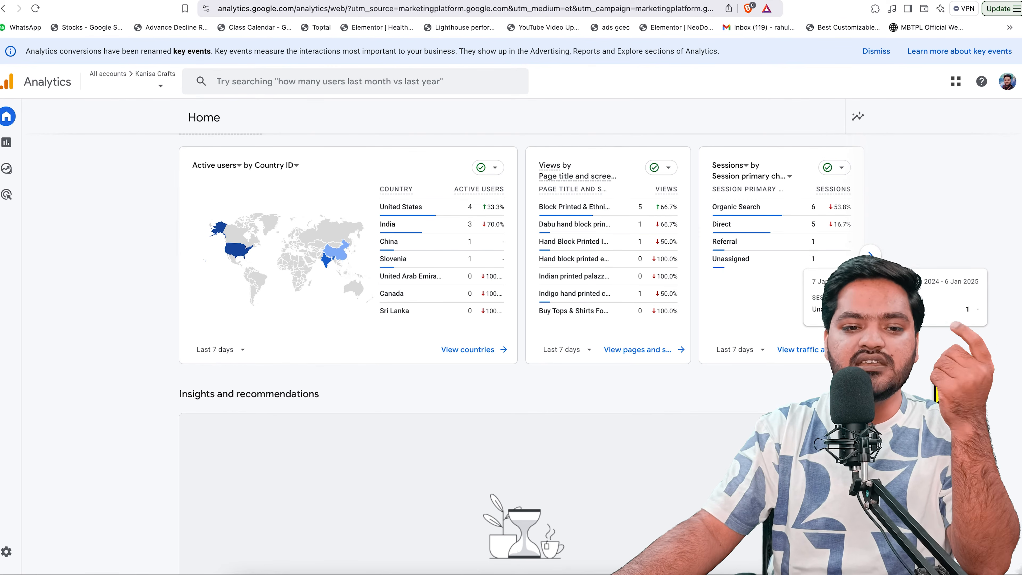
scroll(543, 389, down, 4)
mouse_move(27, 157)
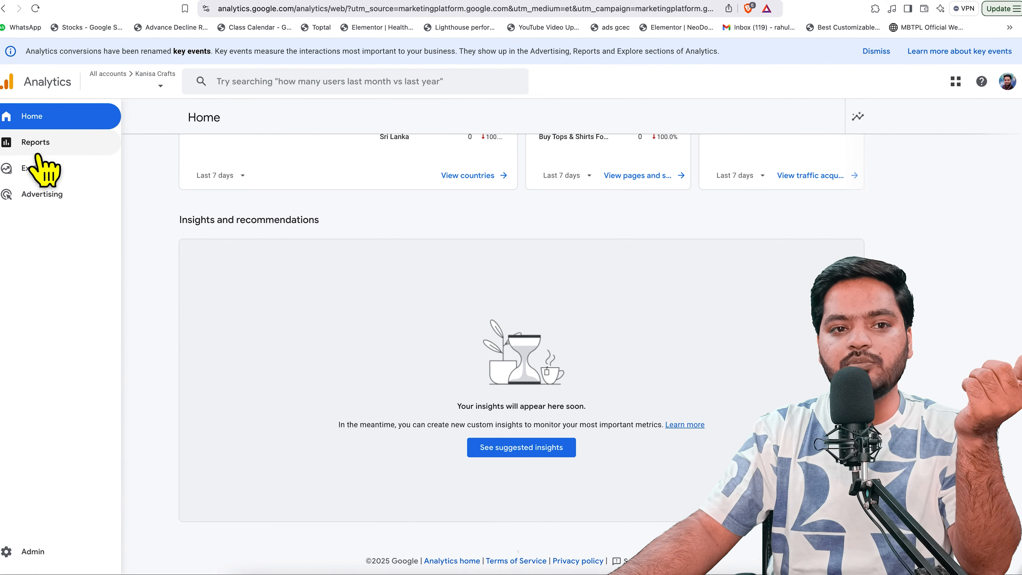
click(145, 337)
scroll(141, 336, up, 5)
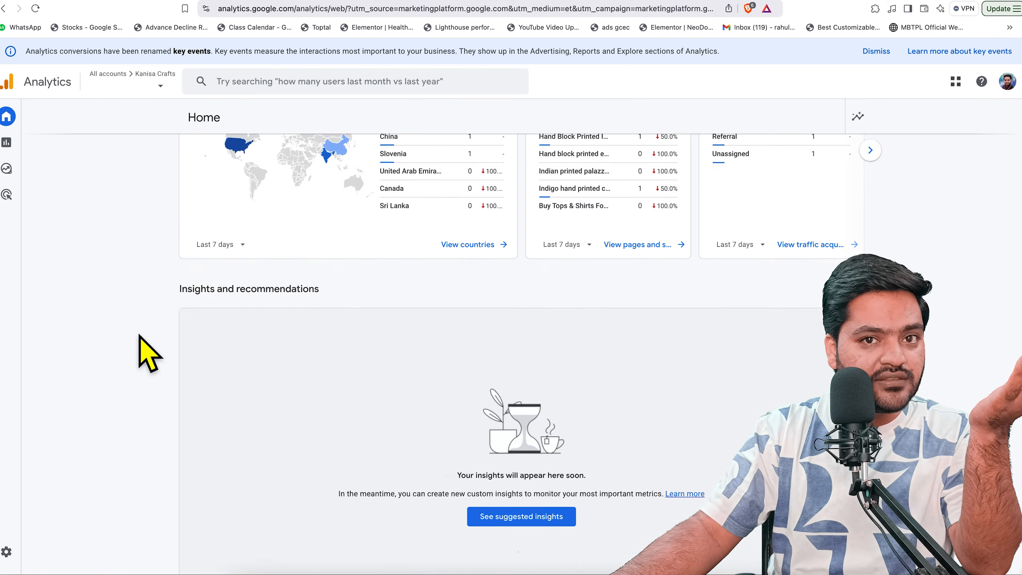